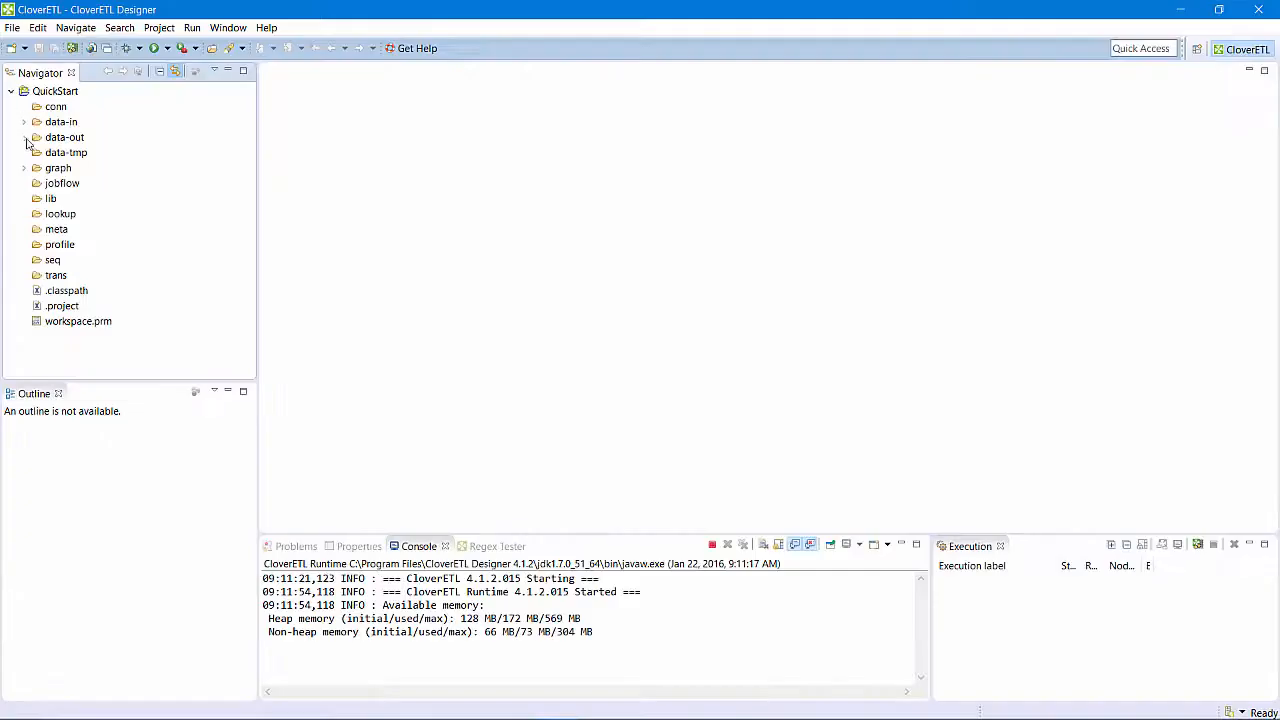
- In CloverETL Designer, duplicate lesson2.grf within the QuickStart project's graph folder and name the copy lesson3.grf
left_click(24, 168)
right_click(78, 216)
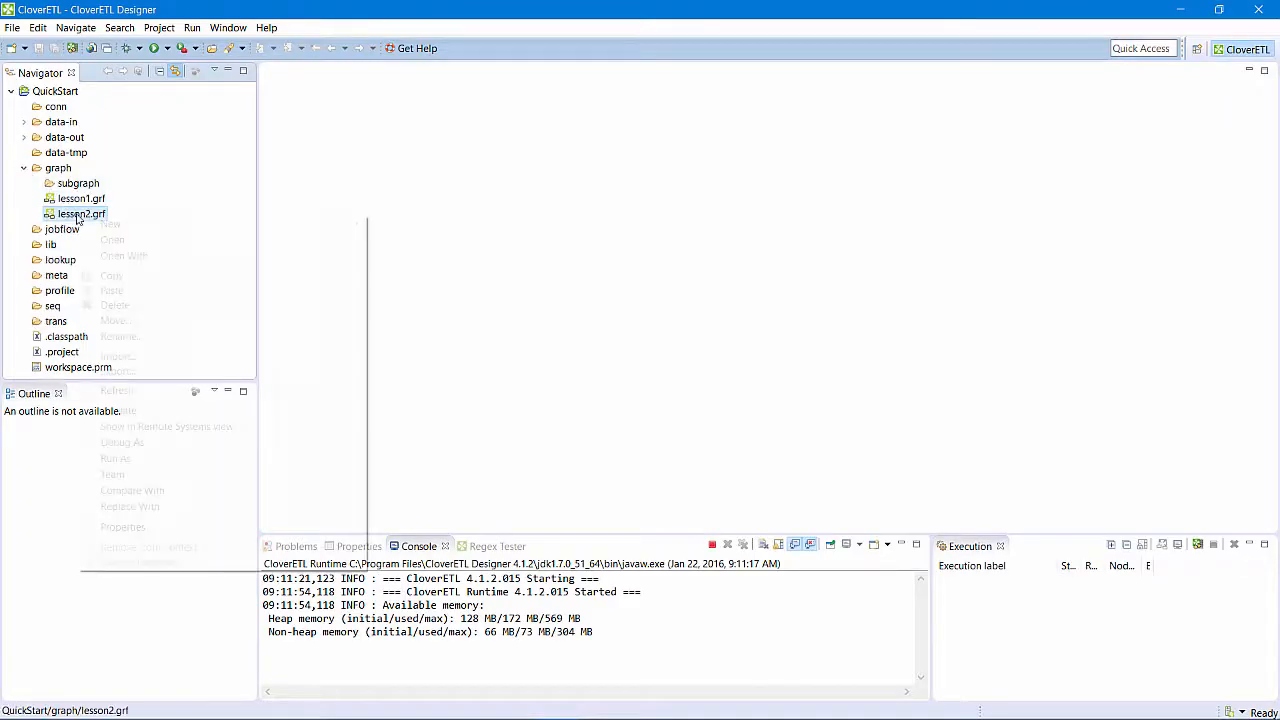
left_click(118, 274)
left_click(60, 169)
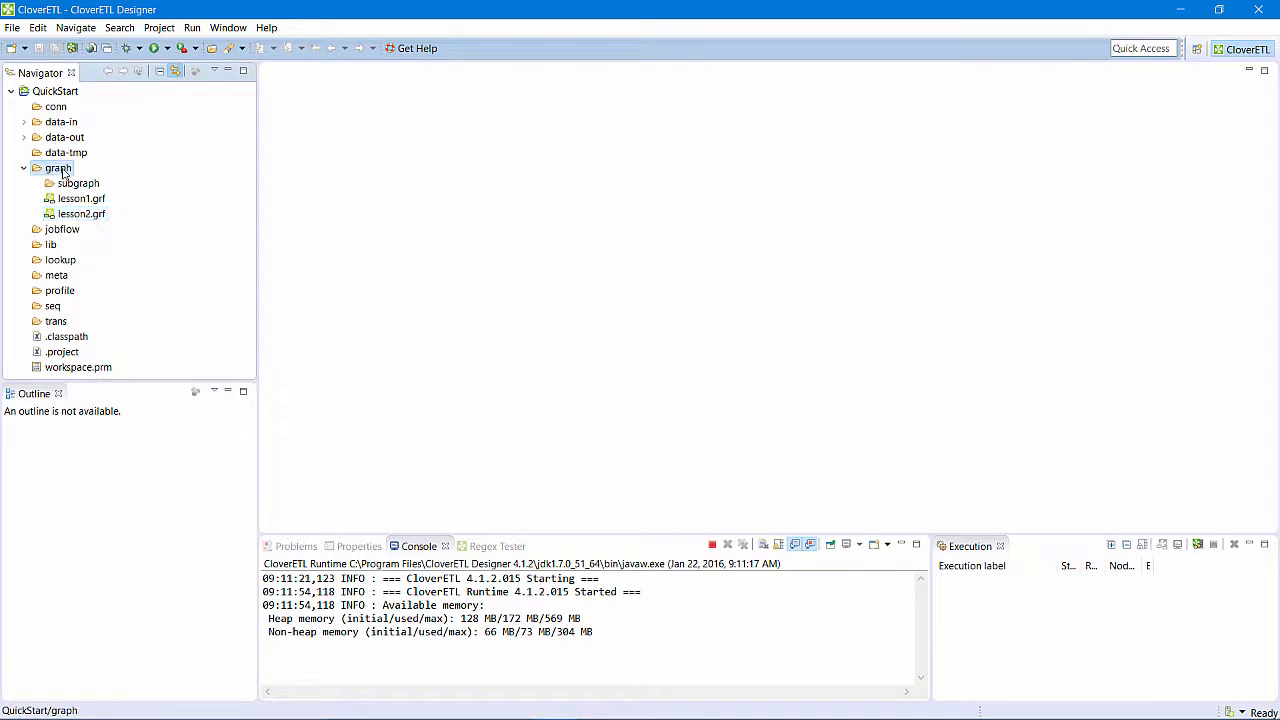
right_click(62, 172)
left_click(105, 249)
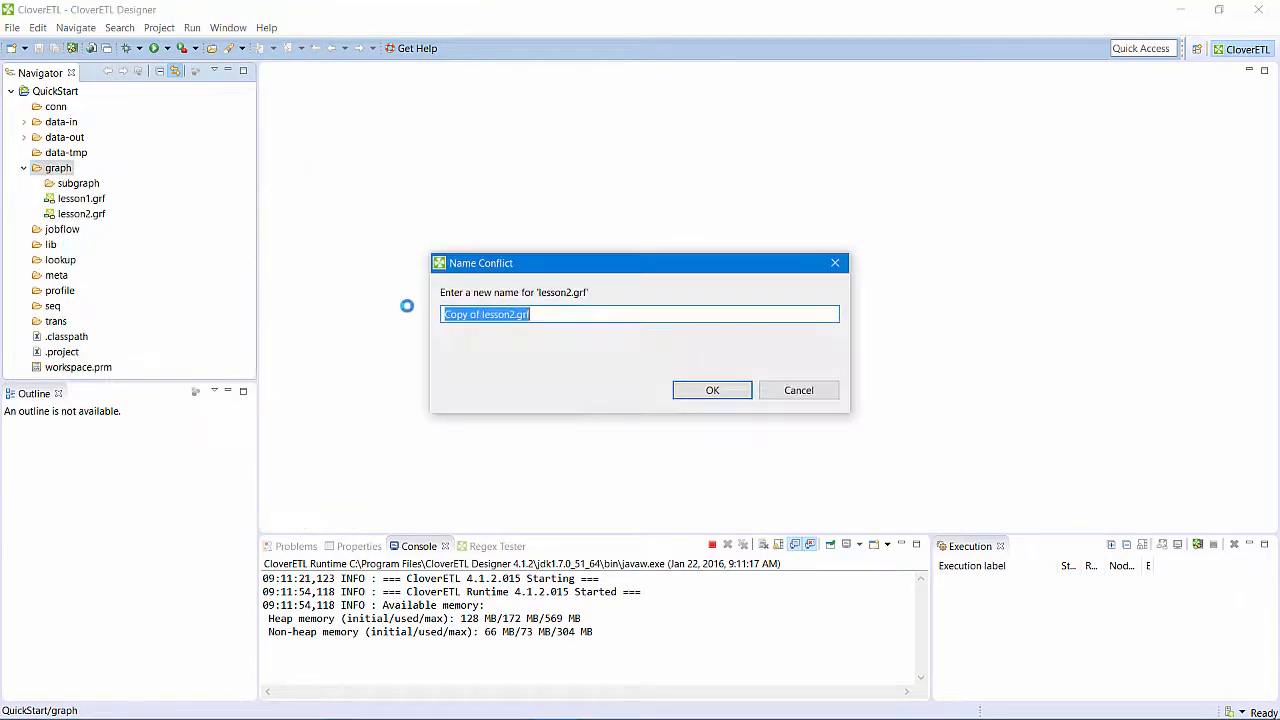
key("ctrl+v")
left_click(479, 314)
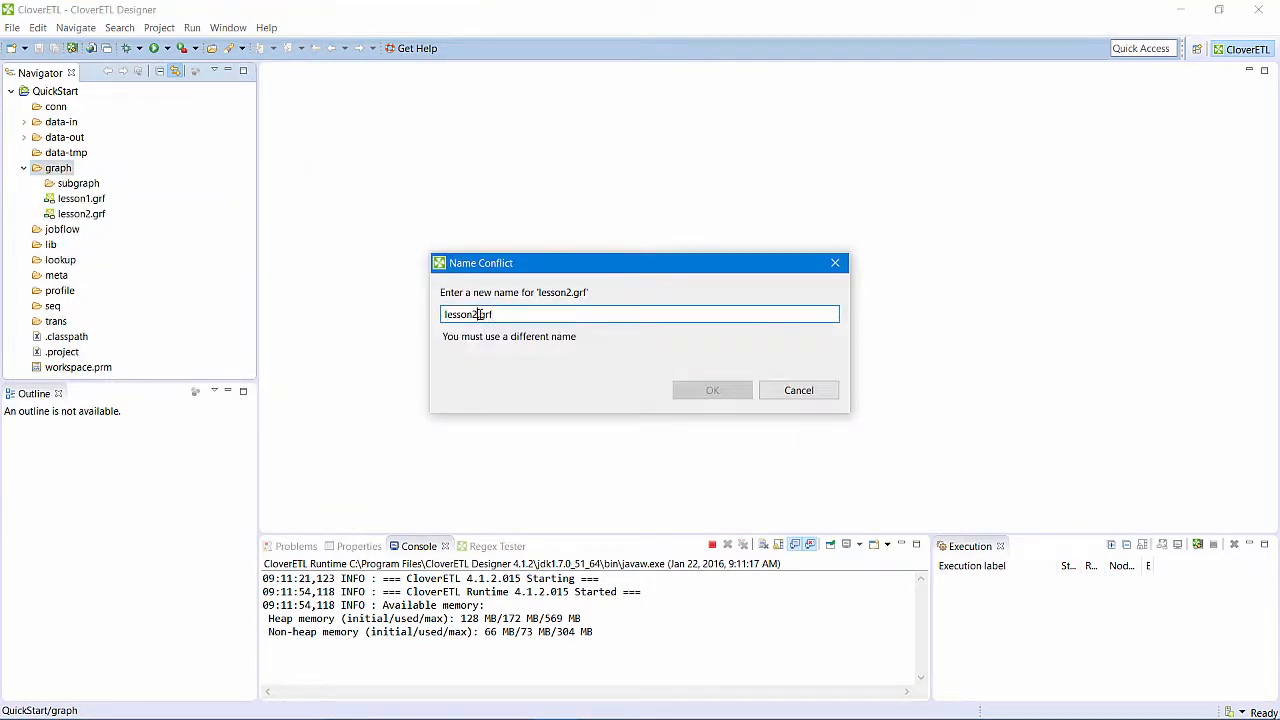
key("BackSpace")
type("3")
left_click(688, 393)
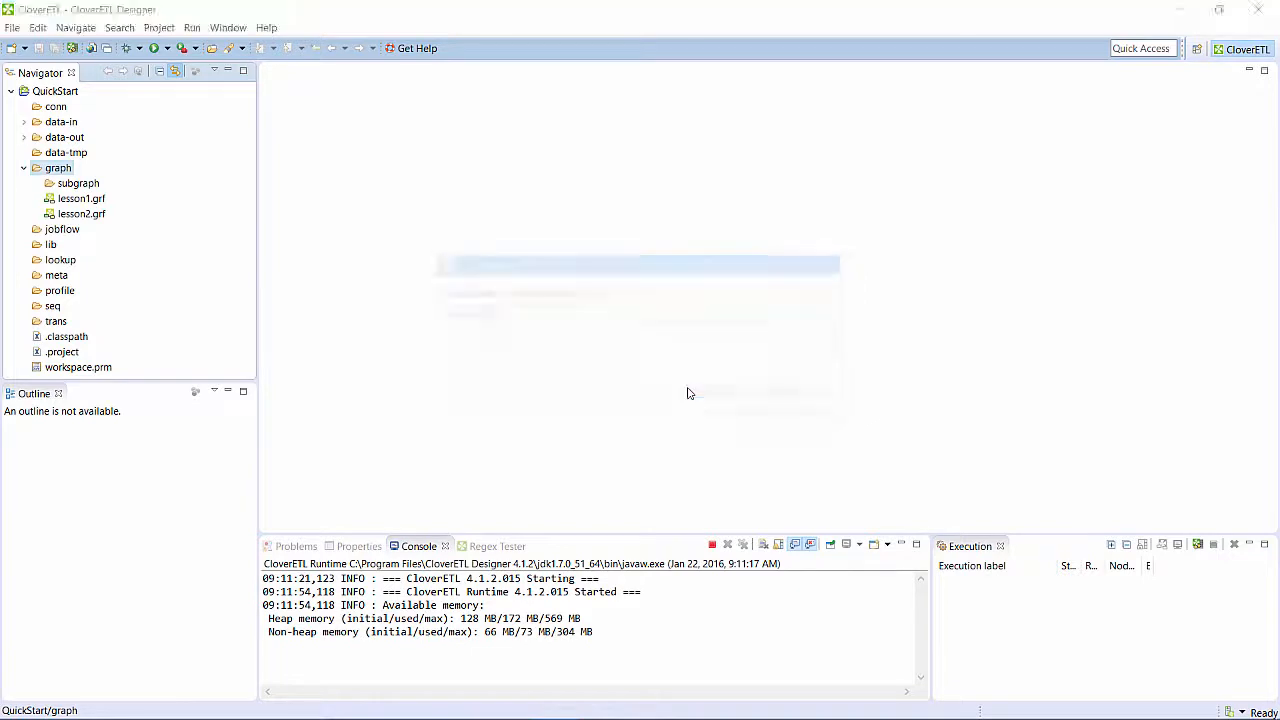
- Open the lesson3.grf graph for editing
left_click(70, 235)
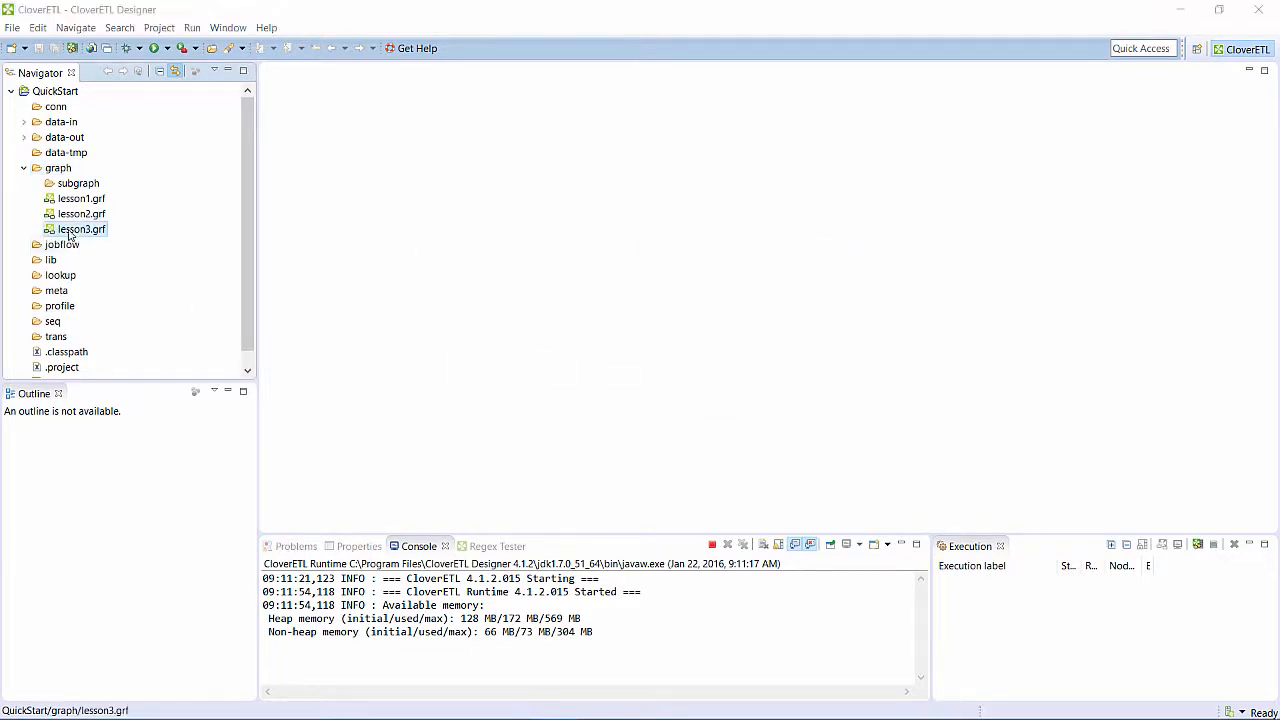
double_click(70, 235)
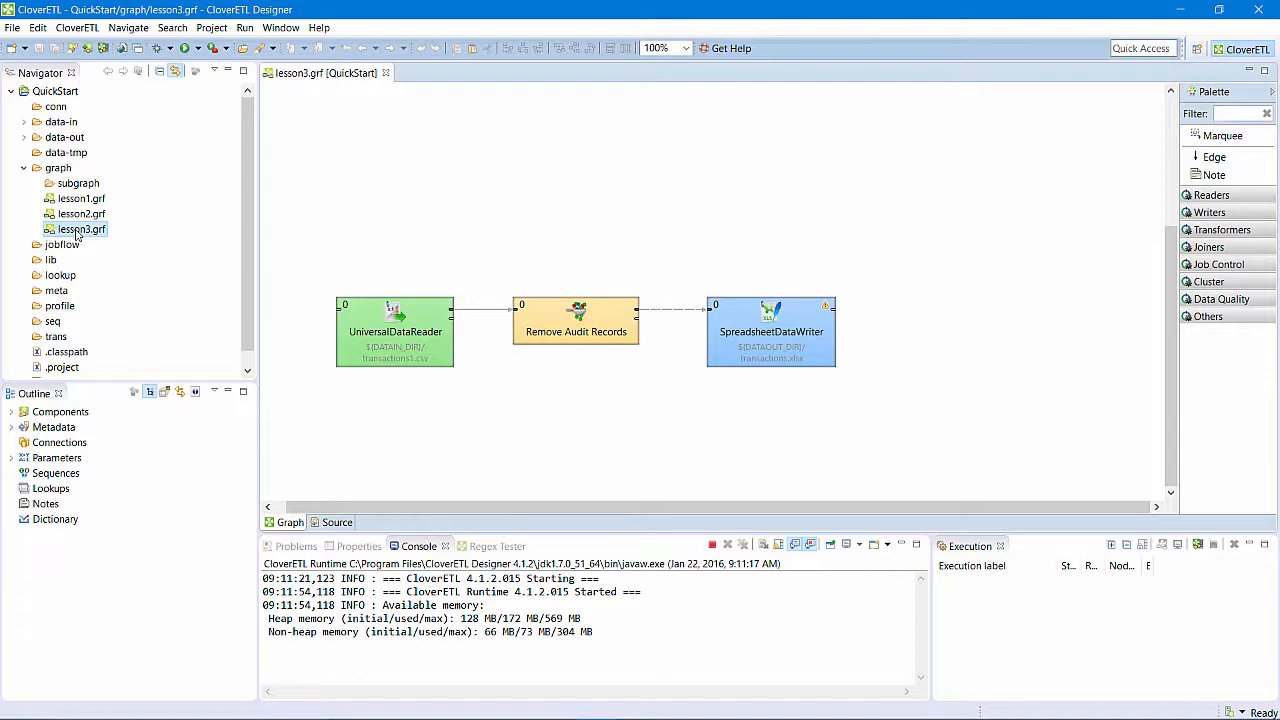
left_click(77, 229)
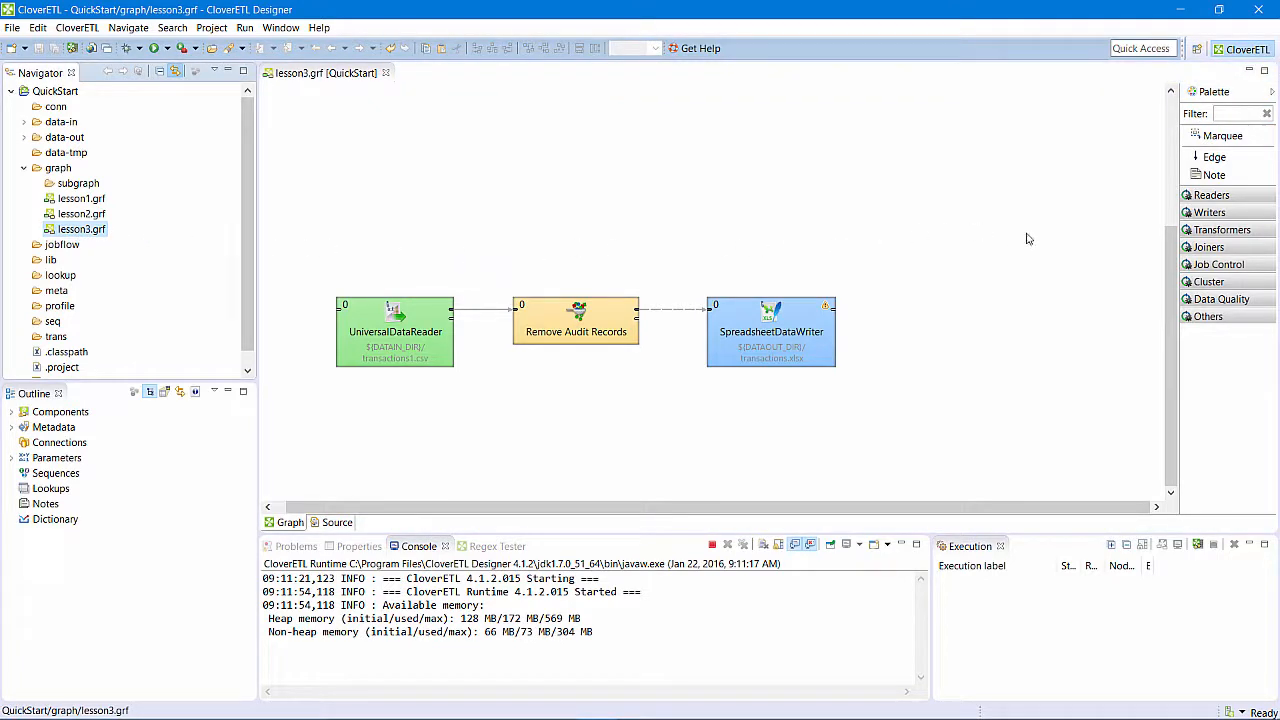
- Add a DBOutputTable writer below SpreadsheetDataWriter and reroute the edge from Remove Audit Records to its input
left_click(1188, 213)
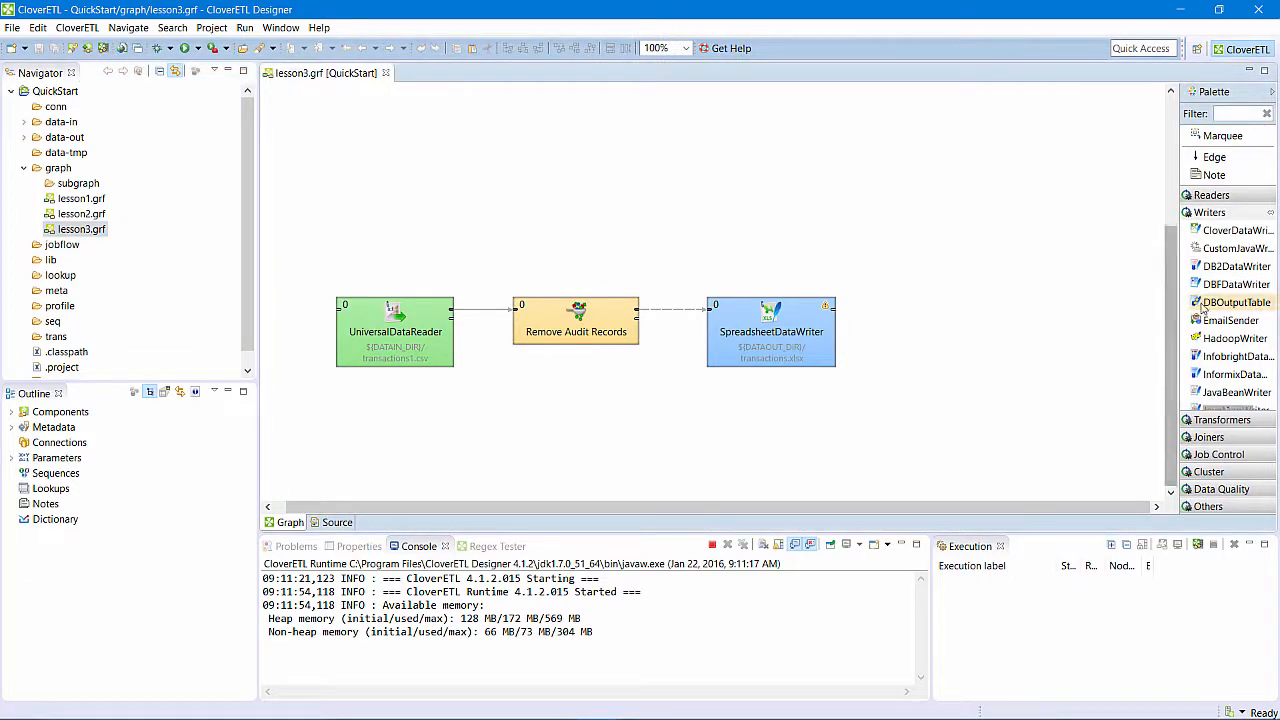
left_click_drag(1198, 306, 712, 413)
left_click_drag(708, 309, 714, 420)
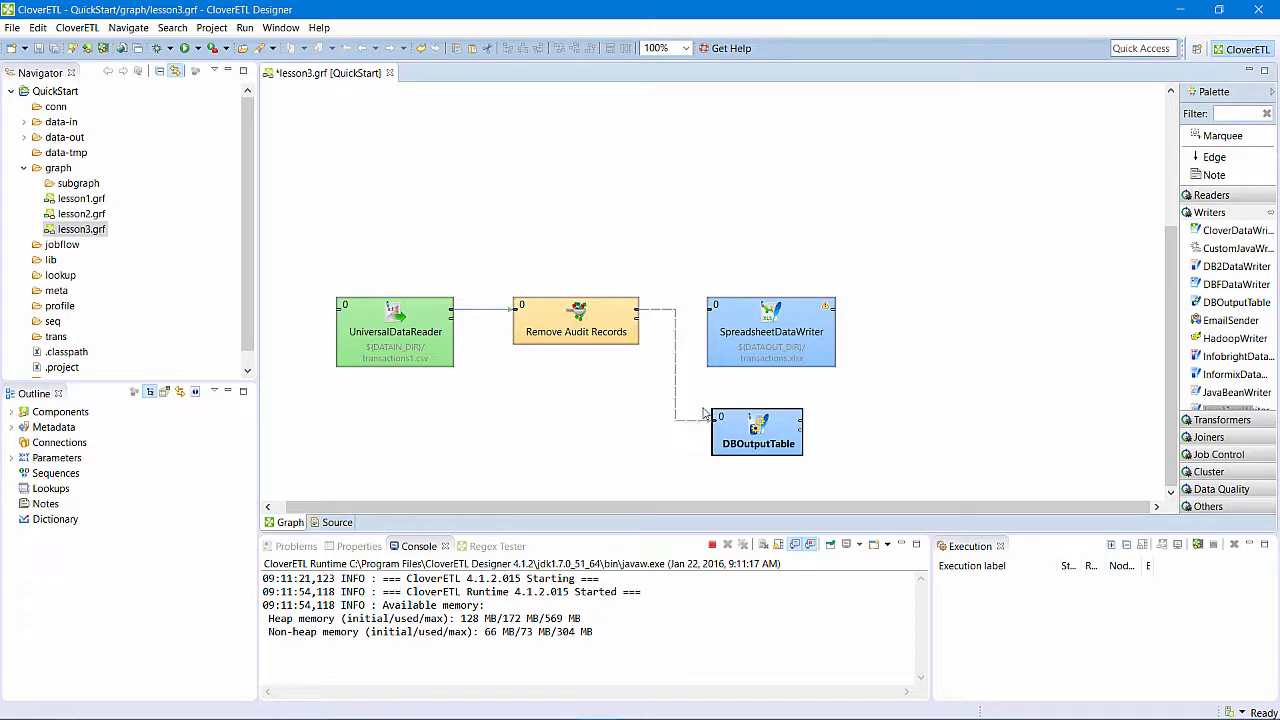
- Delete the SpreadsheetDataWriter component and move DBOutputTable into its place beside Remove Audit Records
right_click(737, 357)
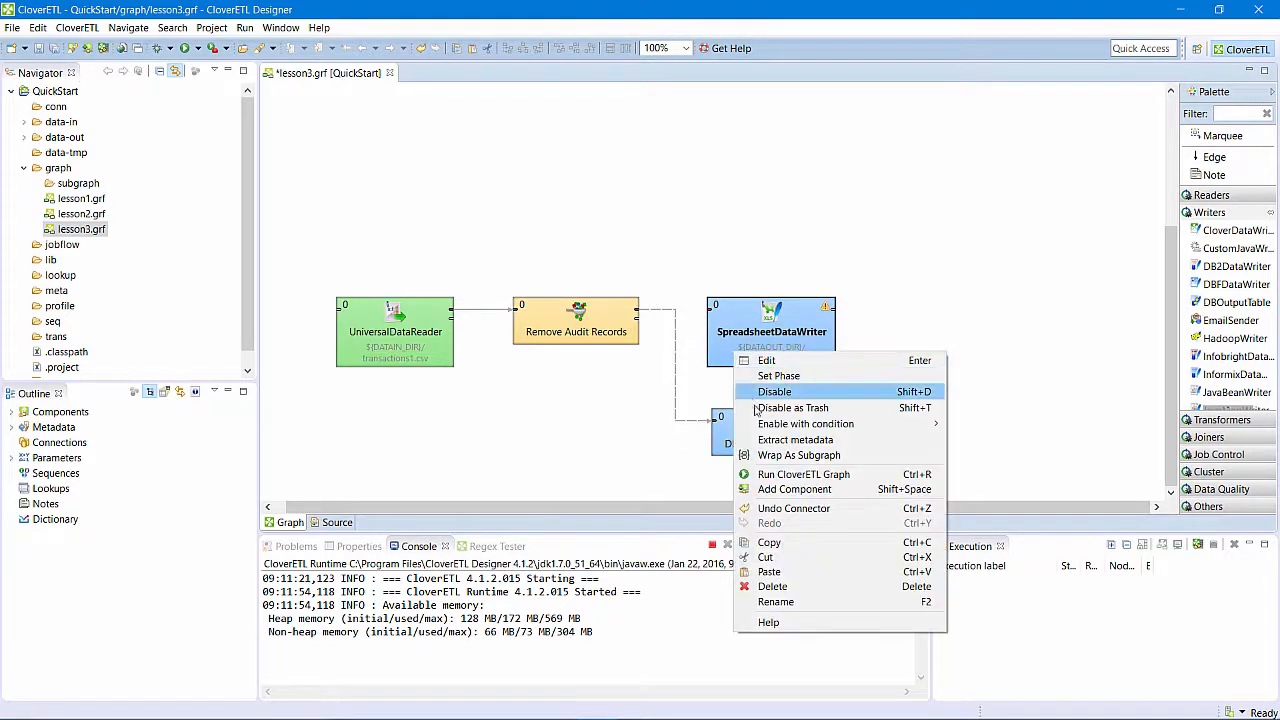
left_click(772, 586)
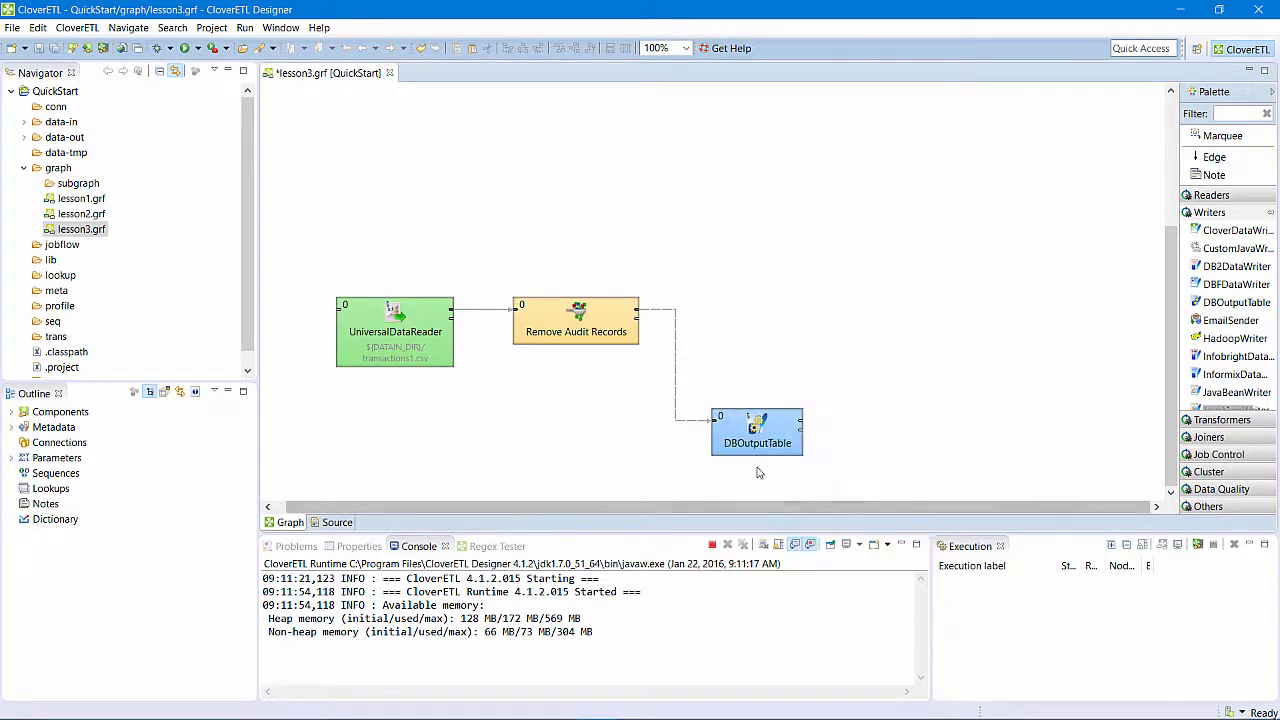
left_click_drag(760, 450, 763, 341)
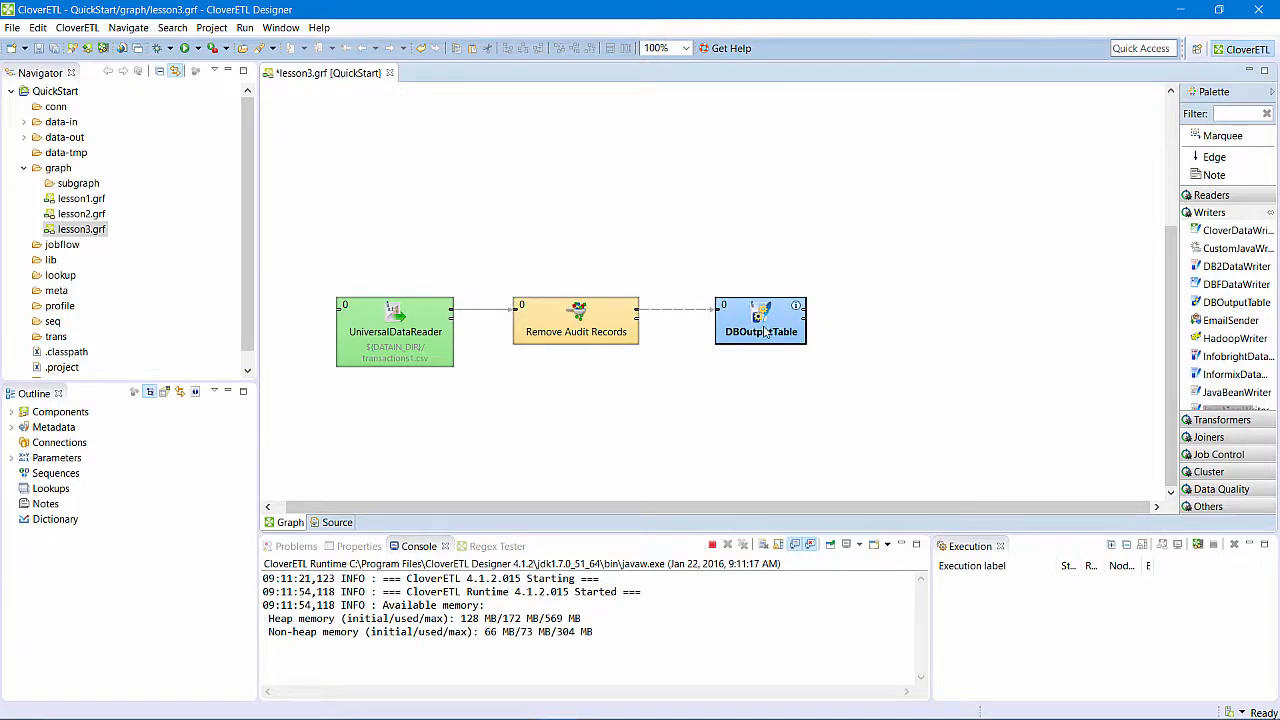
- Start a new database connection for the DBOutputTable component and name it quickstart_mssql
double_click(763, 332)
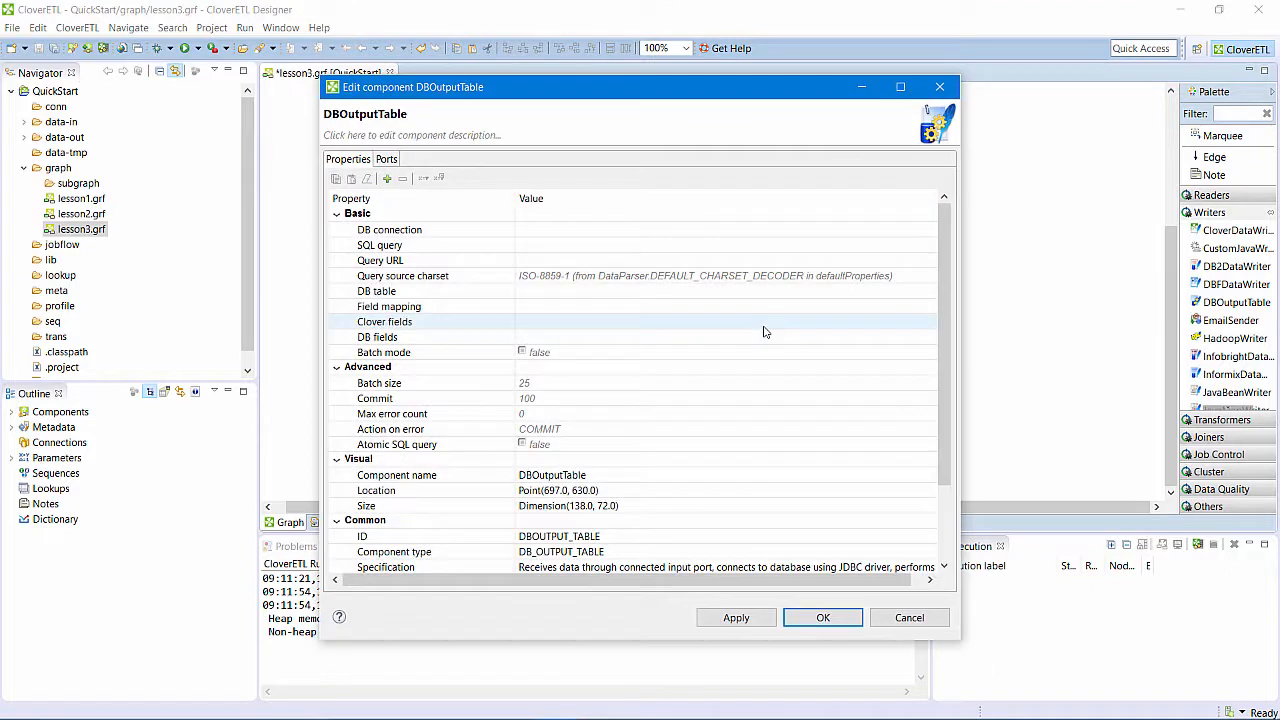
left_click(850, 233)
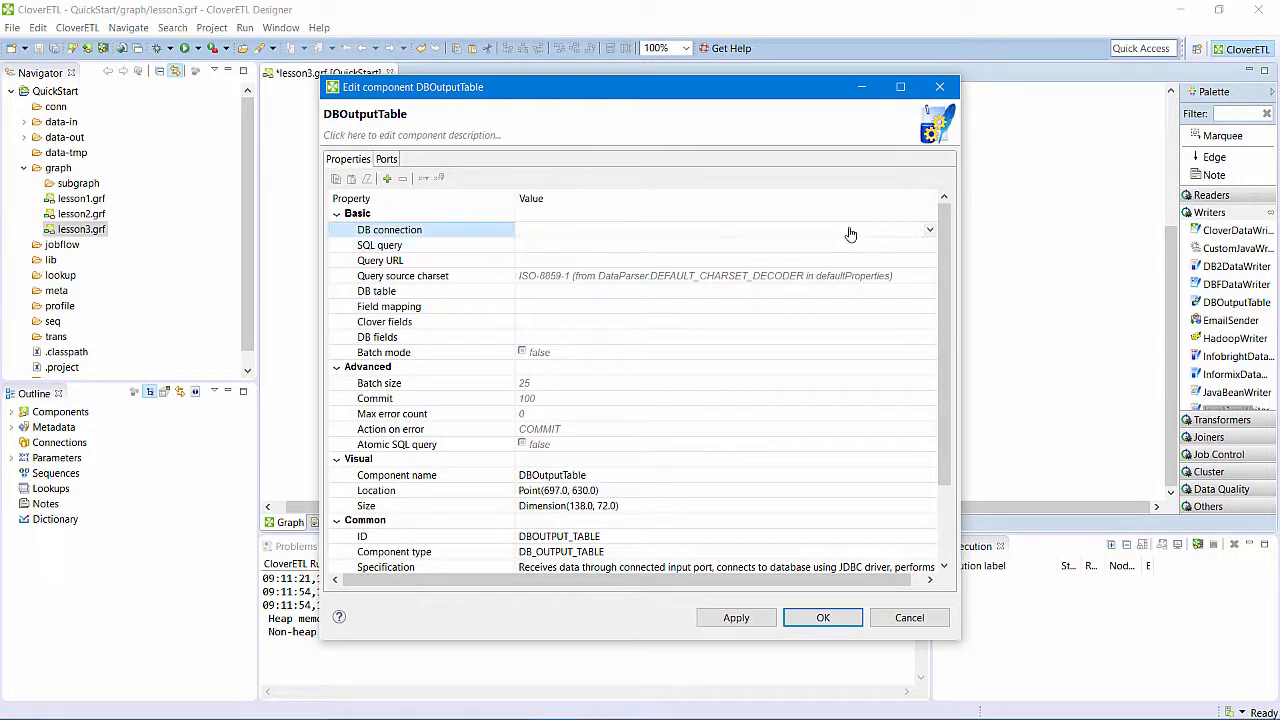
left_click(929, 230)
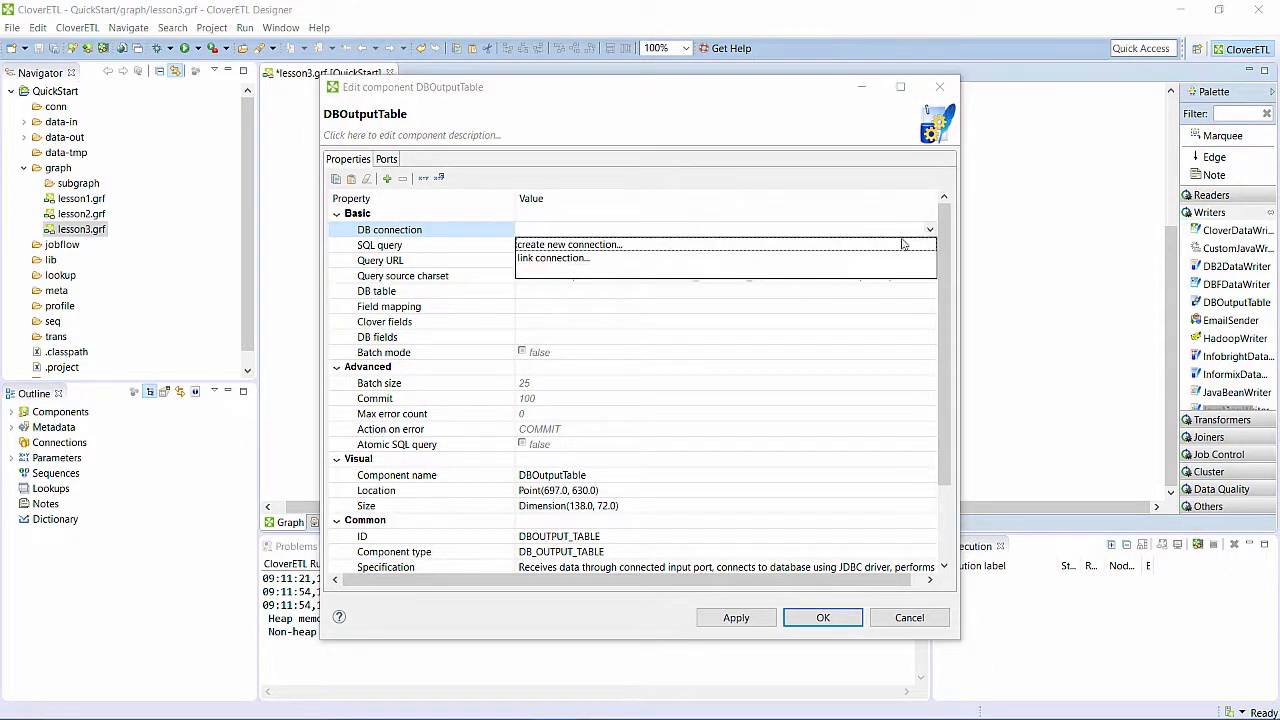
left_click(896, 245)
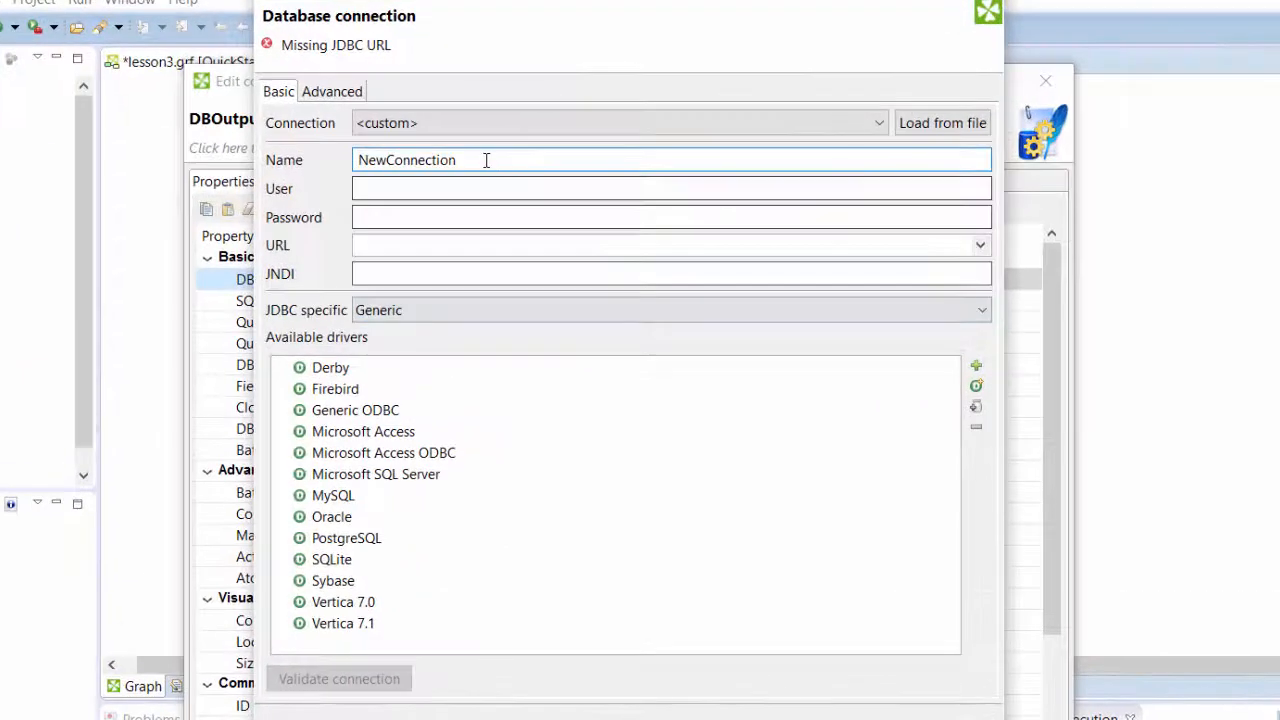
double_click(479, 159)
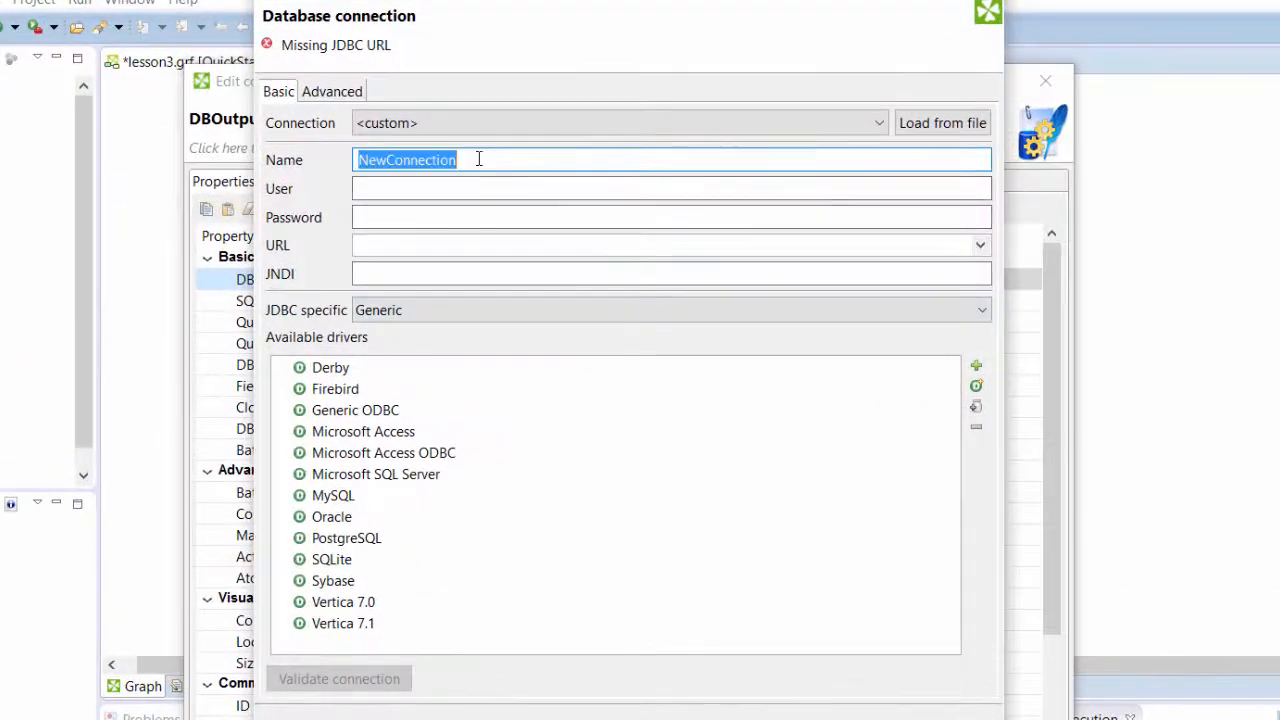
type("quickstart_mssql")
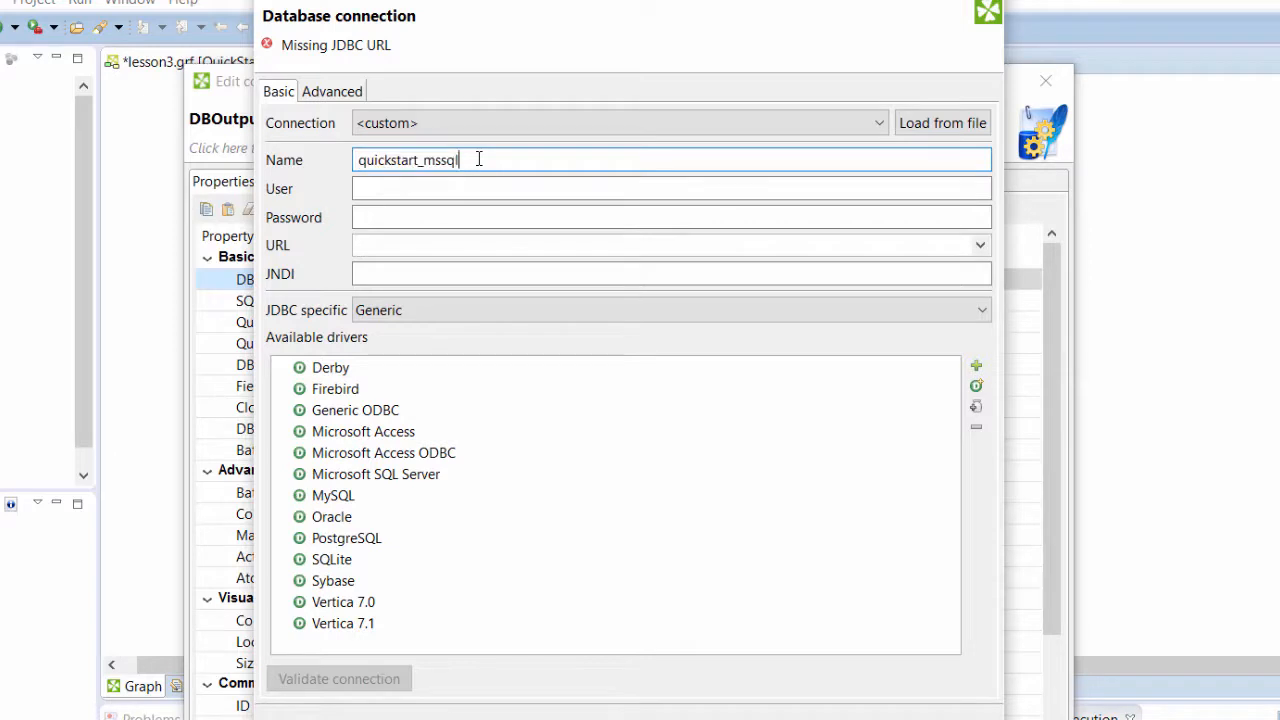
- Enter the database user name and password for the quickstart_mssql connection
left_click(476, 180)
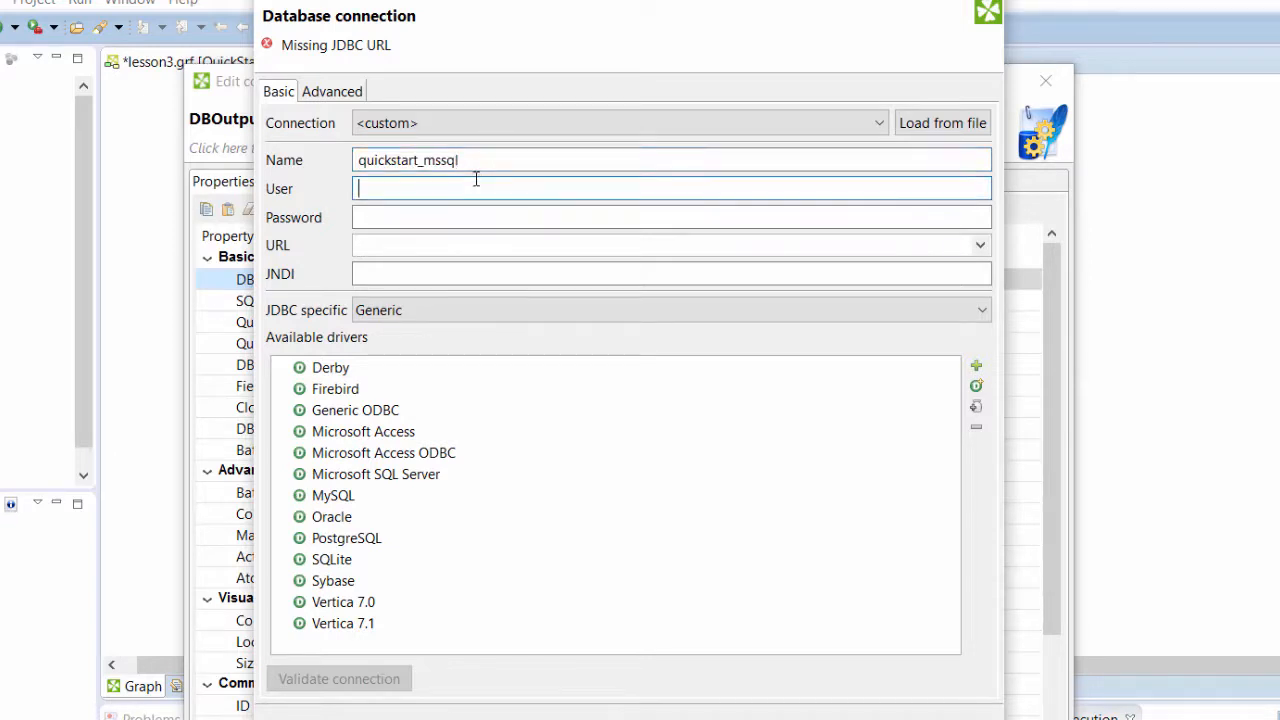
type("clover")
key("Tab")
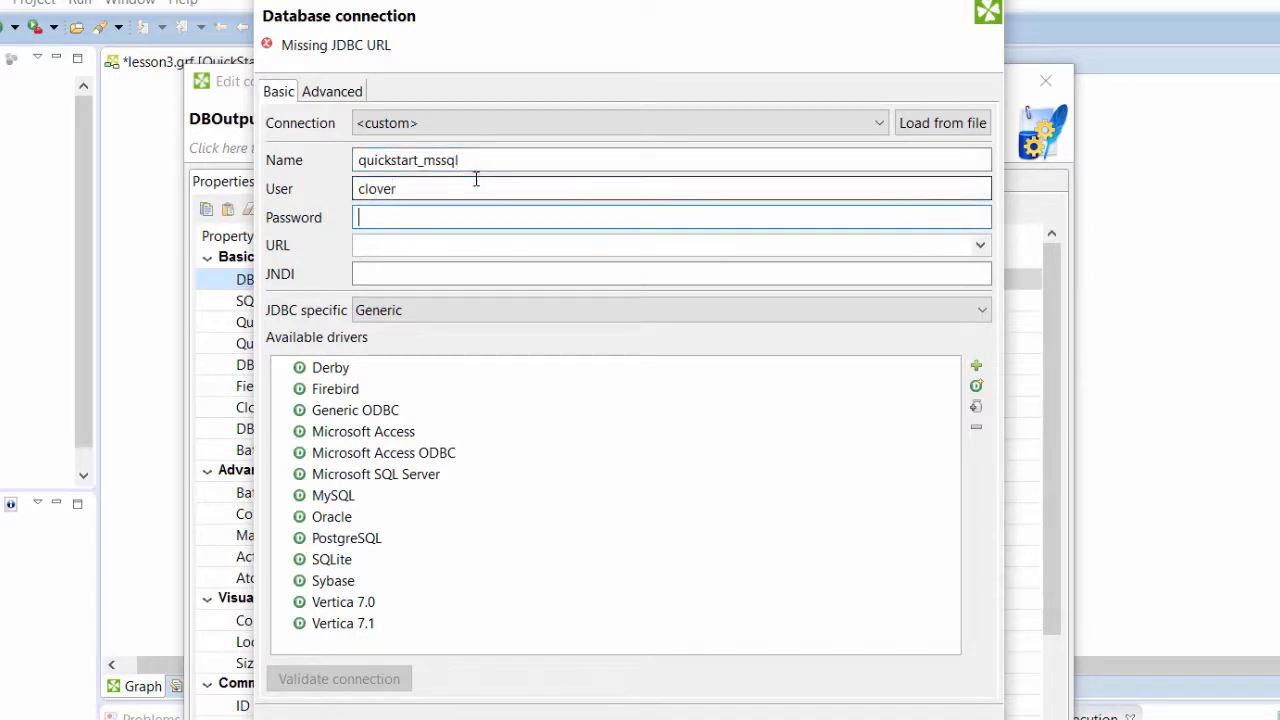
type("clover")
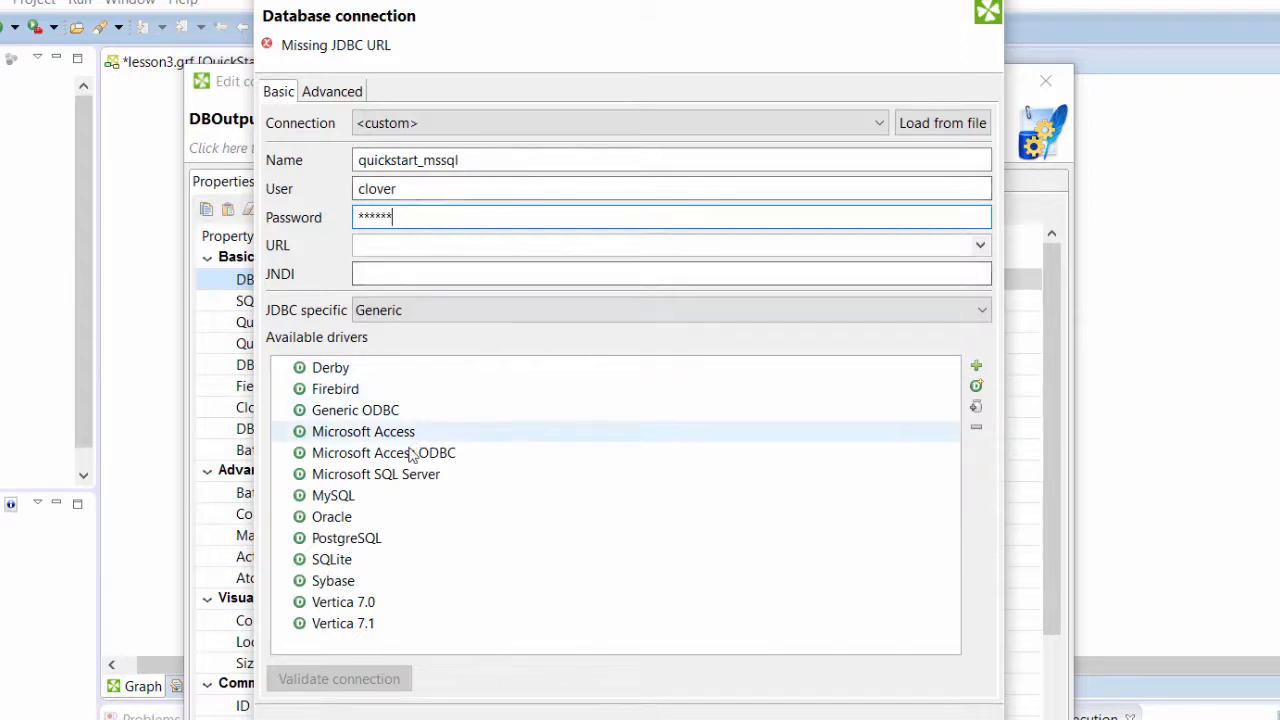
- Choose the Microsoft SQL Server driver and replace the host name in the connection URL with localhost, keeping port 1433
left_click(397, 476)
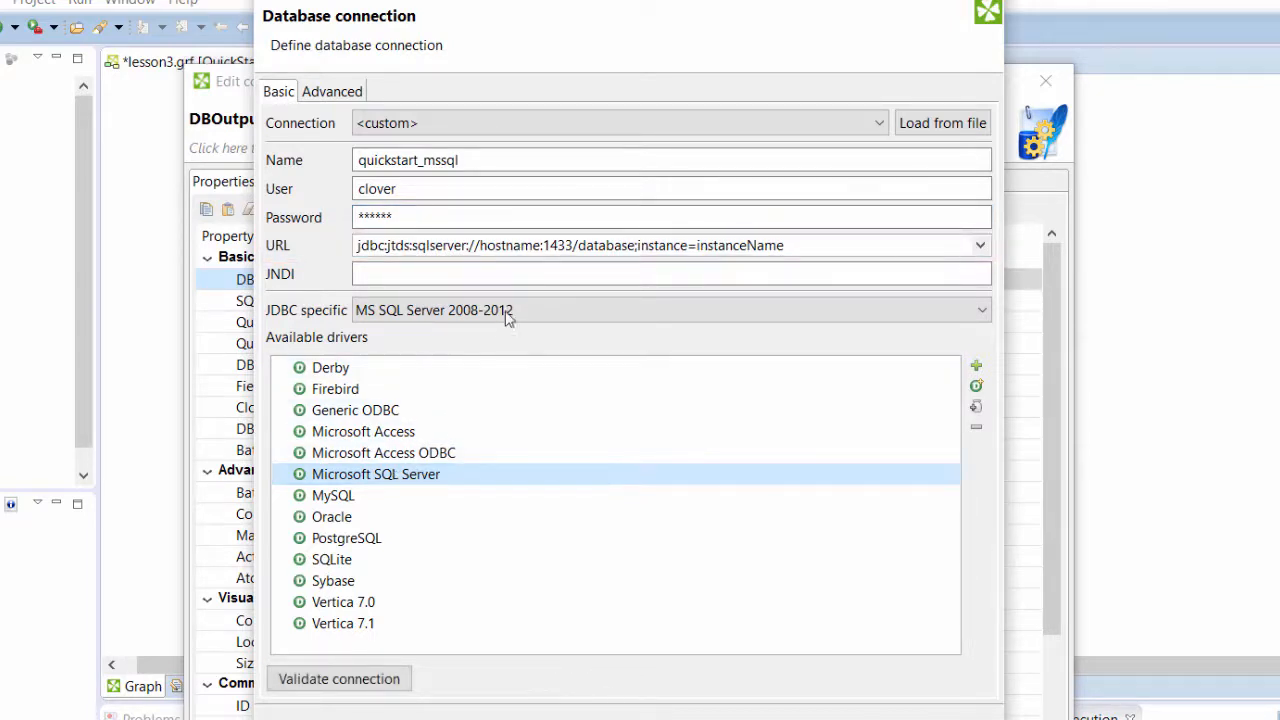
left_click(540, 245)
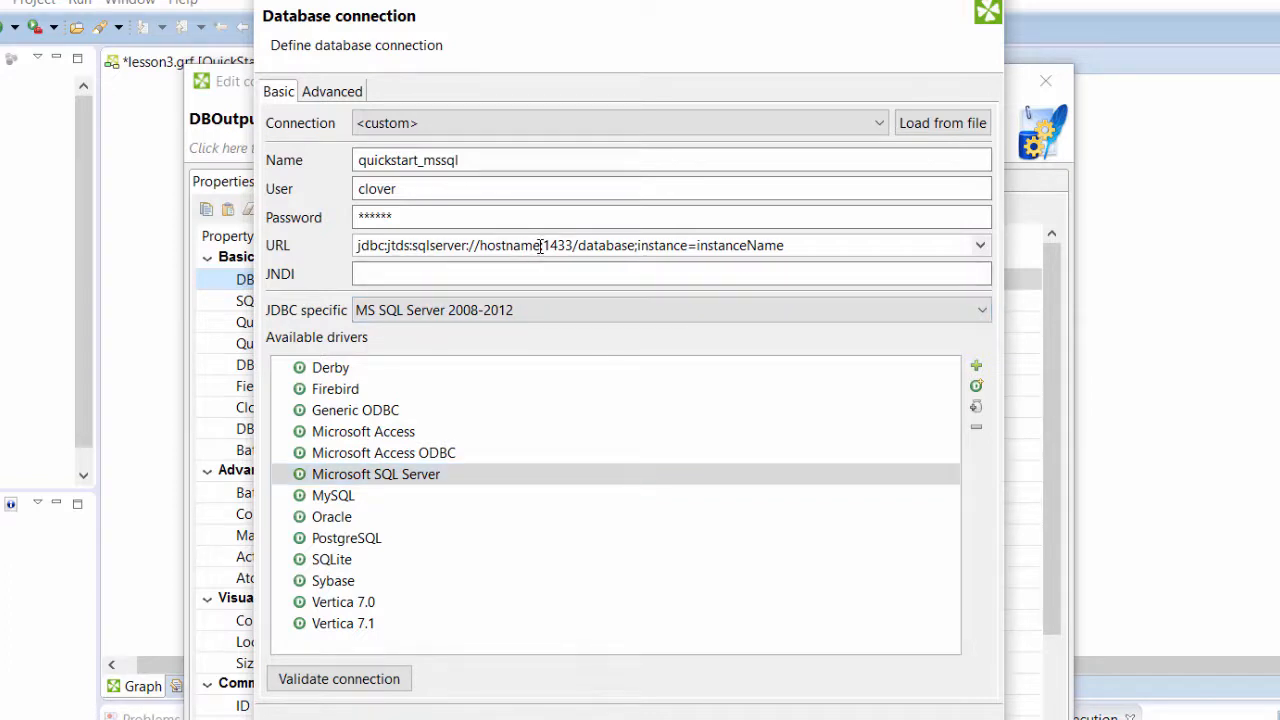
key("BackSpace")
key("BackSpace")
key("BackSpace")
key("BackSpace")
key("BackSpace")
key("BackSpace")
key("BackSpace")
key("BackSpace")
type("localho")
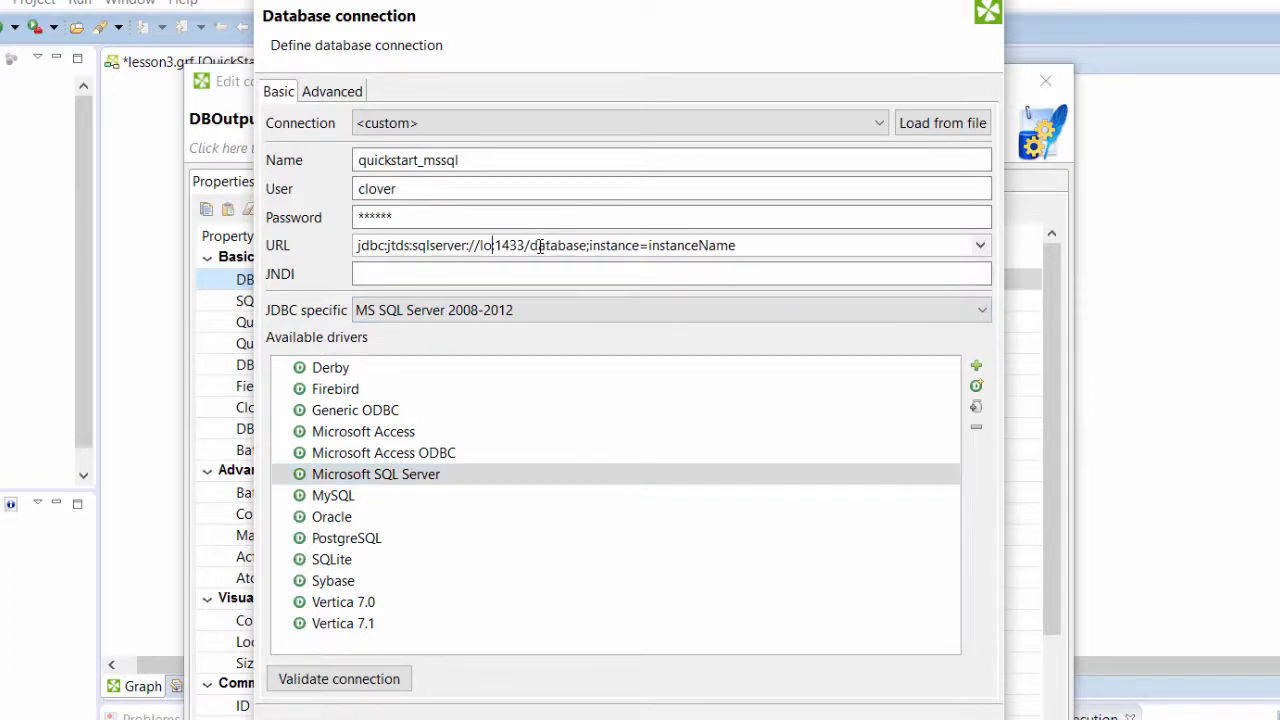
type("st")
key("End")
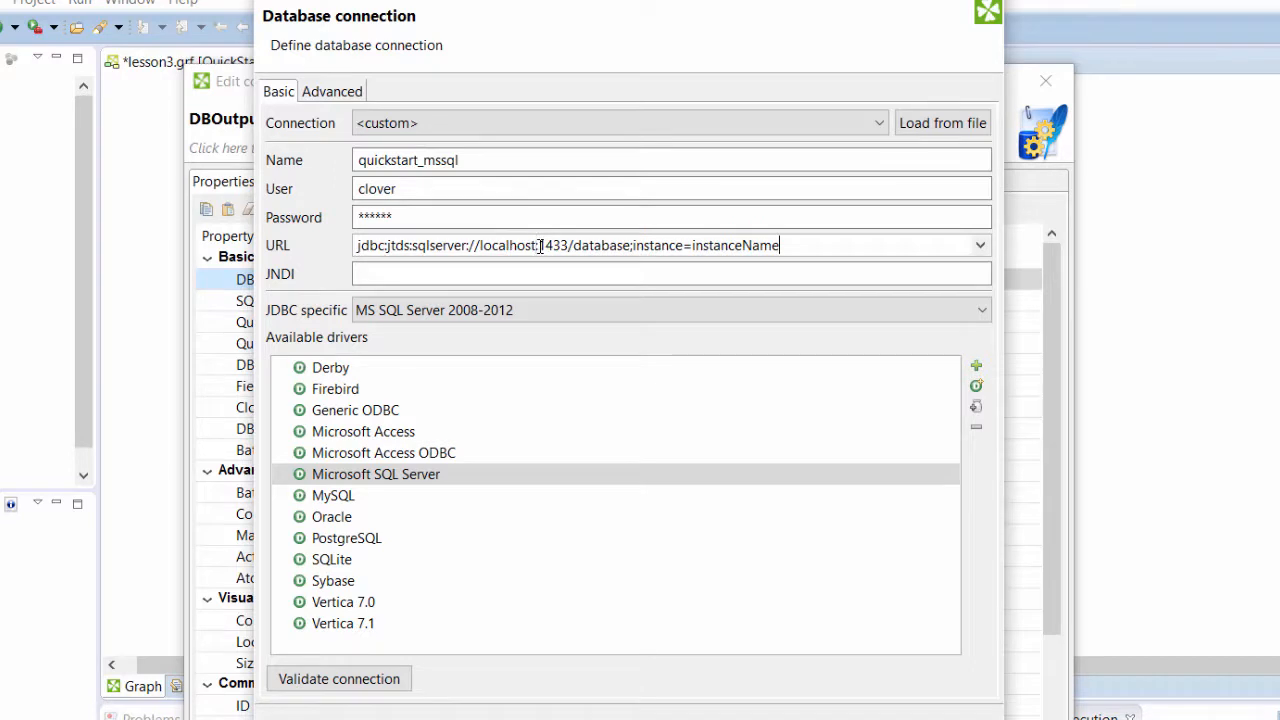
- Complete the URL as jdbc:jtds:sqlserver://localhost:1433/quickstart without an instance, then validate and finish the connection
key("BackSpace")
key("BackSpace")
key("BackSpace")
key("BackSpace")
key("BackSpace")
key("BackSpace")
key("BackSpace")
key("BackSpace")
key("BackSpace")
key("BackSpace")
key("BackSpace")
key("BackSpace")
key("BackSpace")
key("BackSpace")
key("BackSpace")
key("BackSpace")
key("BackSpace")
key("BackSpace")
key("BackSpace")
key("BackSpace")
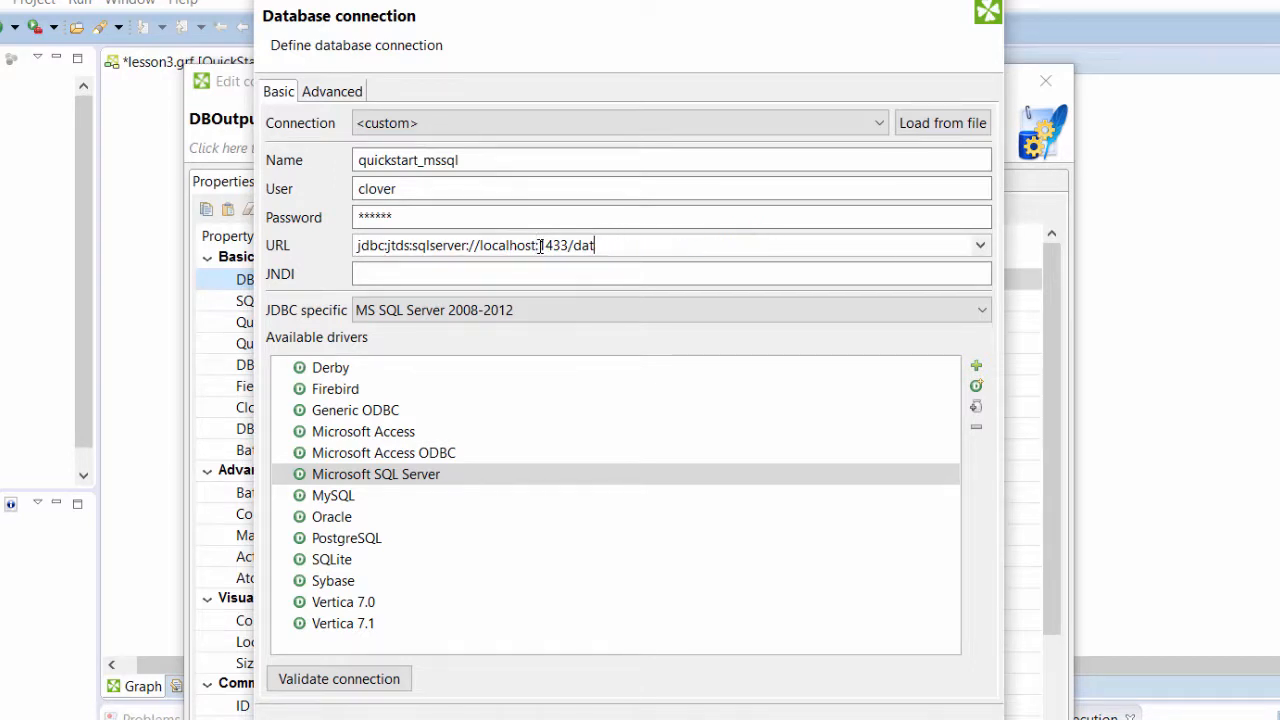
key("BackSpace")
key("BackSpace")
type("/quickstart")
left_click(341, 680)
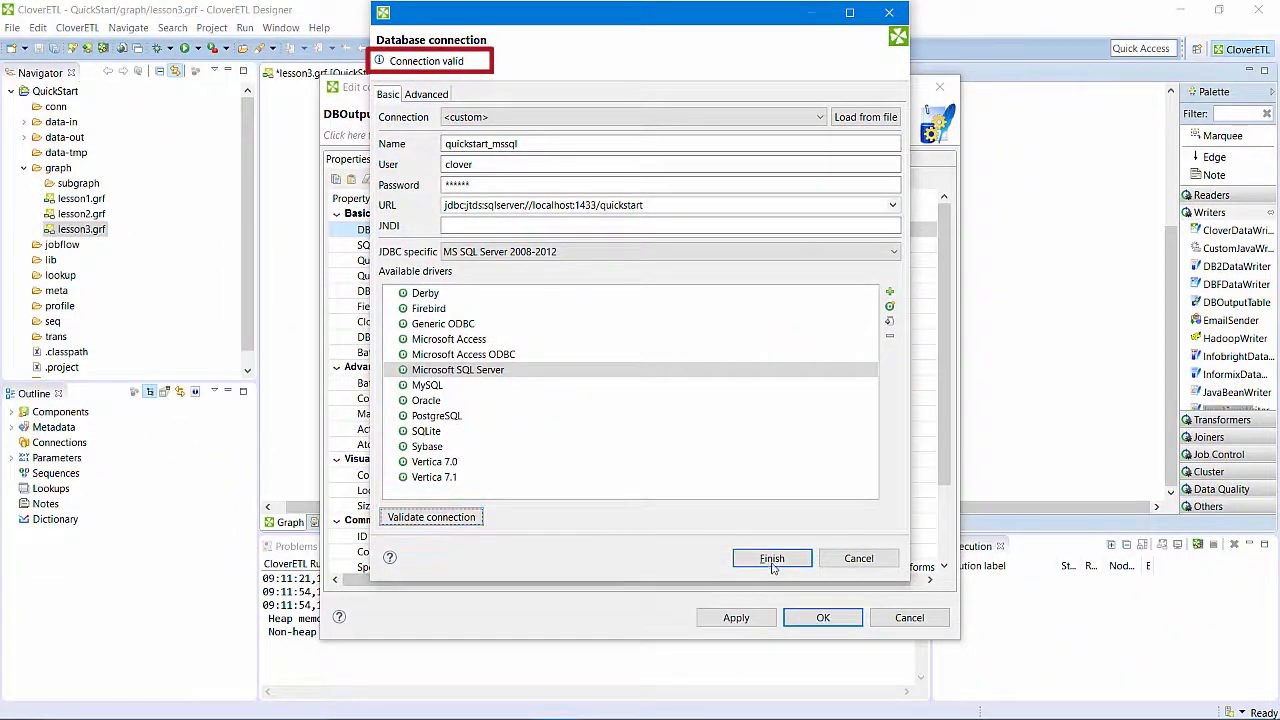
left_click(803, 694)
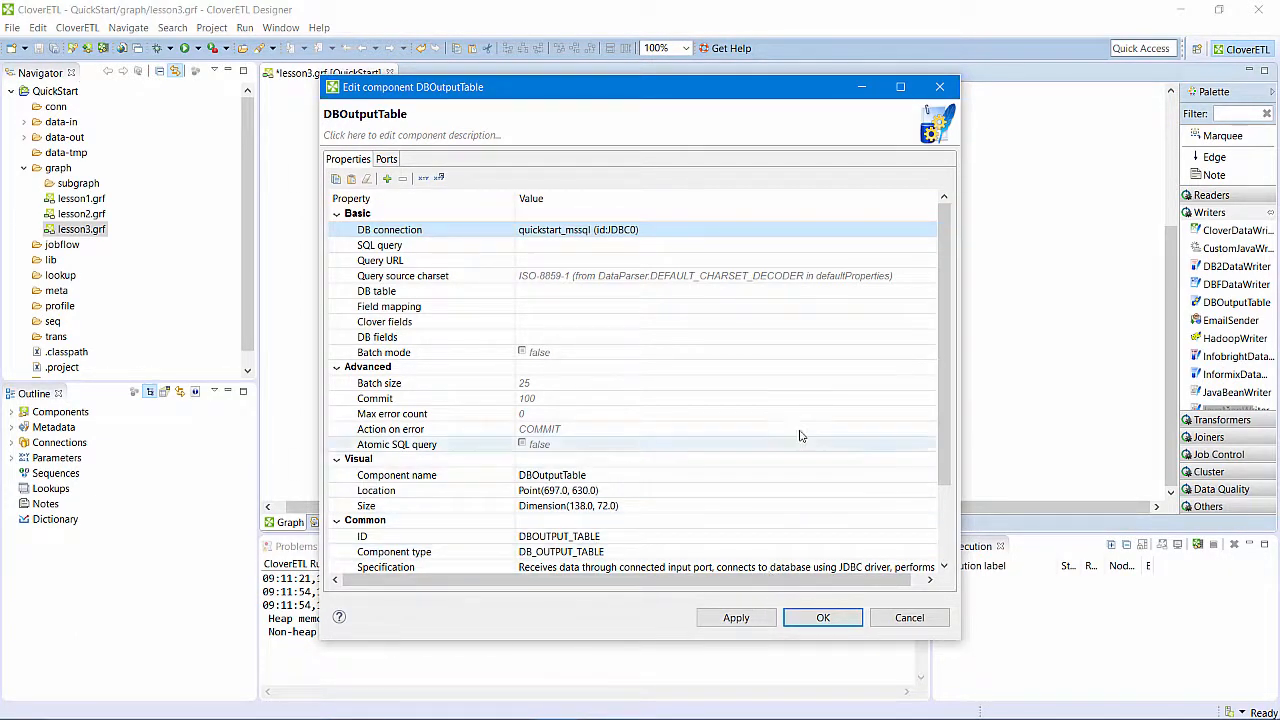
- Set DBOutputTable's DB table to transactions from the quickstart schema and accept the component's properties
left_click(836, 300)
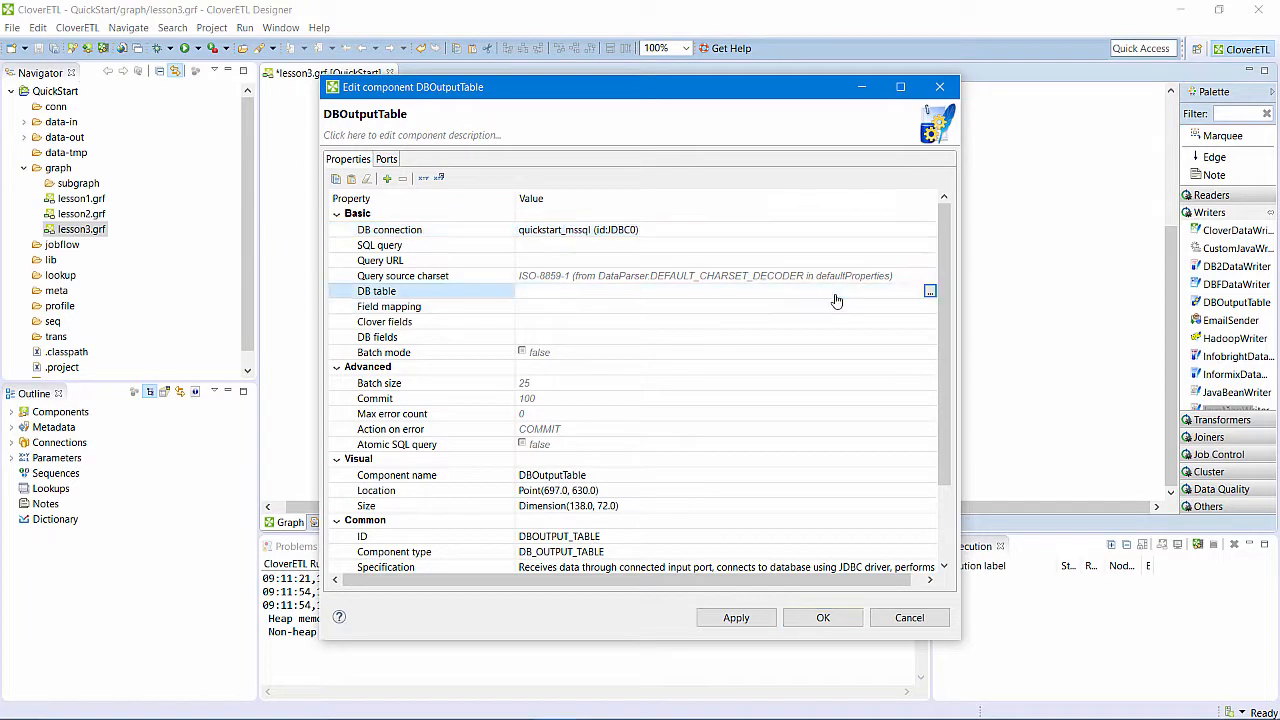
left_click(929, 291)
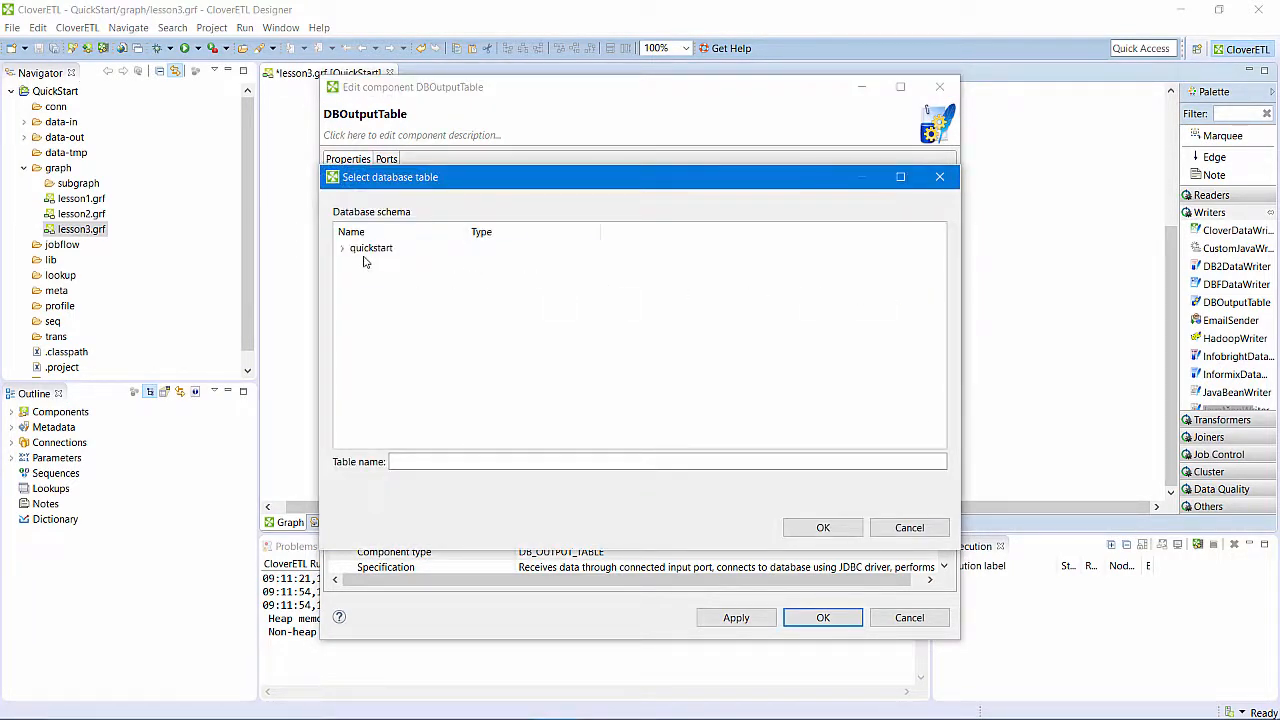
left_click(344, 249)
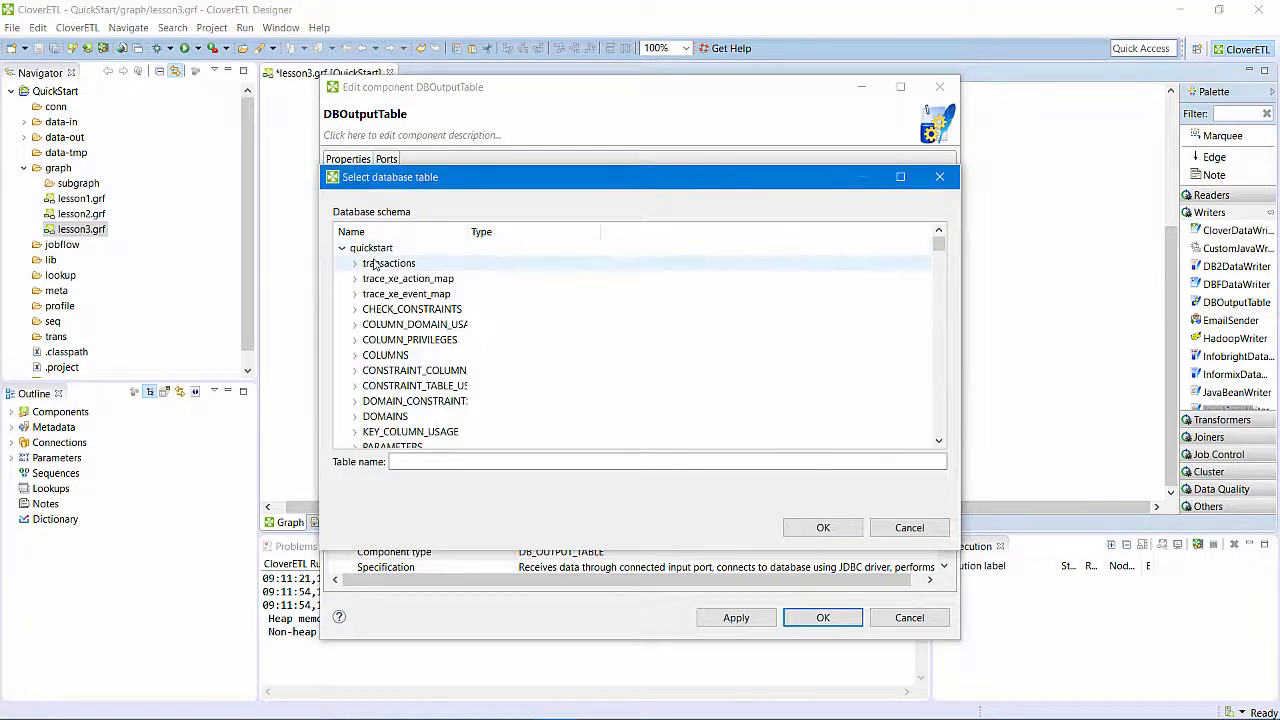
left_click(375, 264)
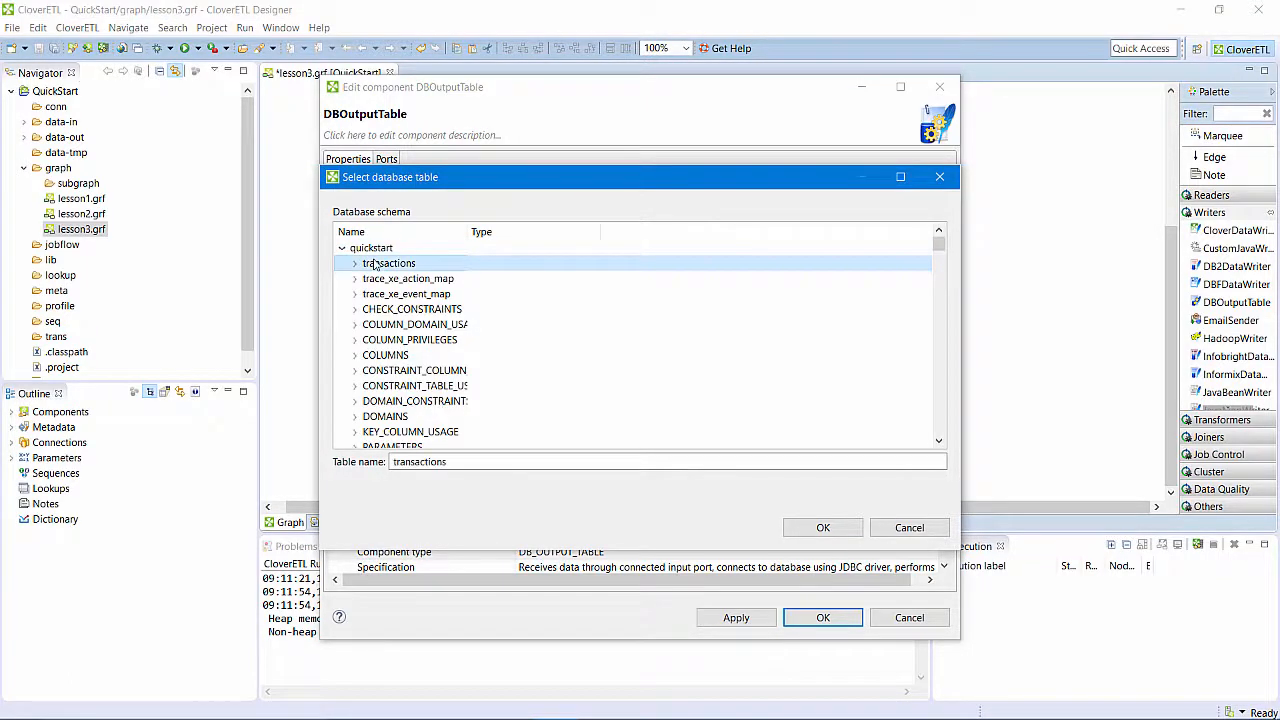
left_click(823, 528)
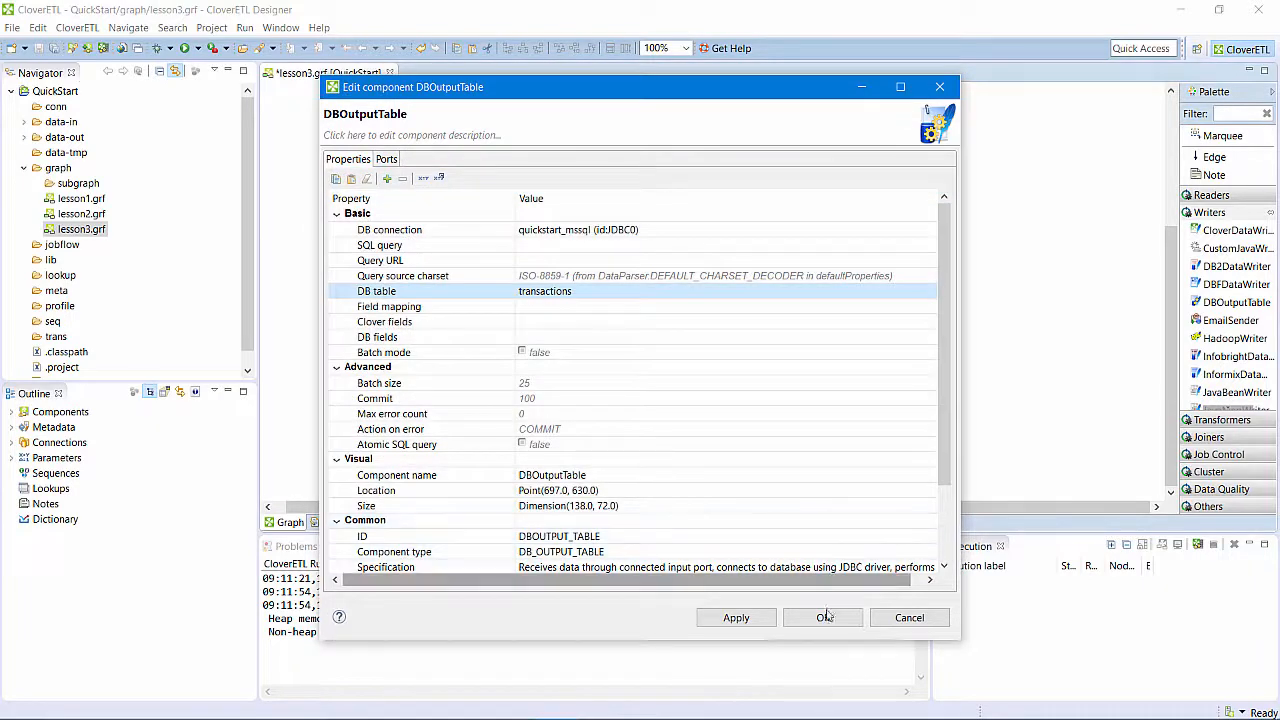
left_click(823, 618)
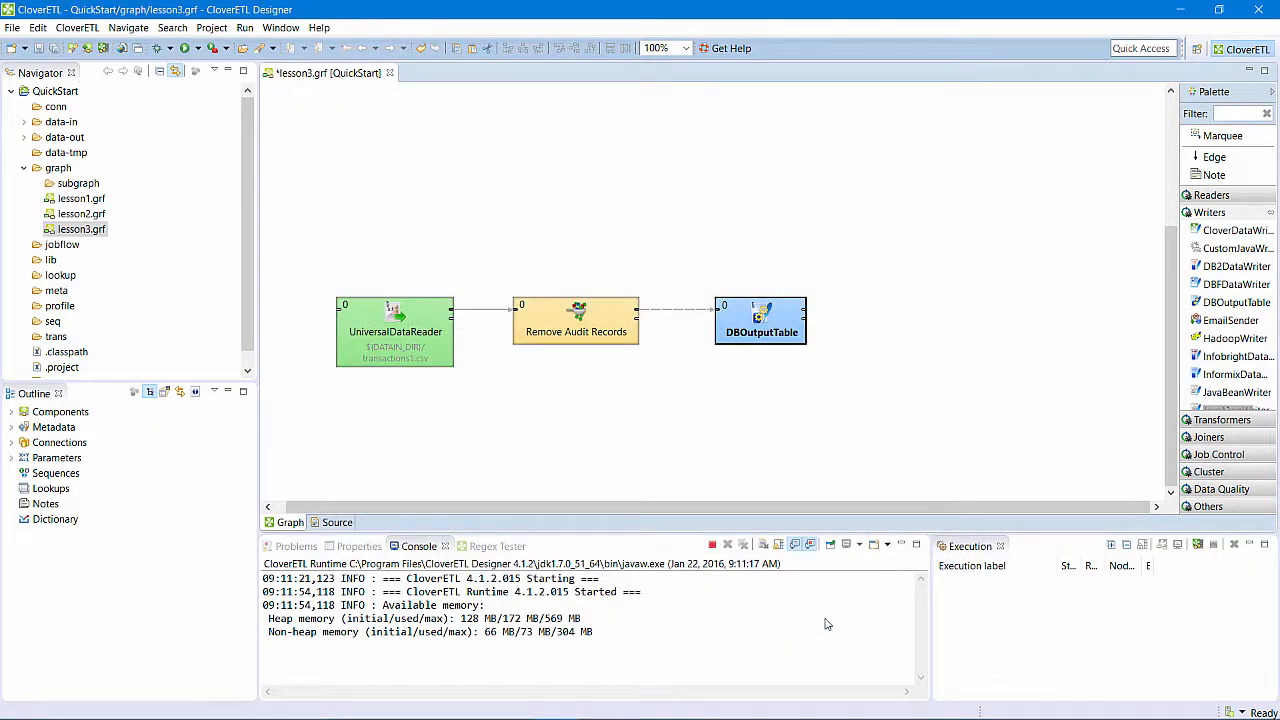
- Run the lesson3.grf graph, saving its changes before the launch
left_click(763, 460)
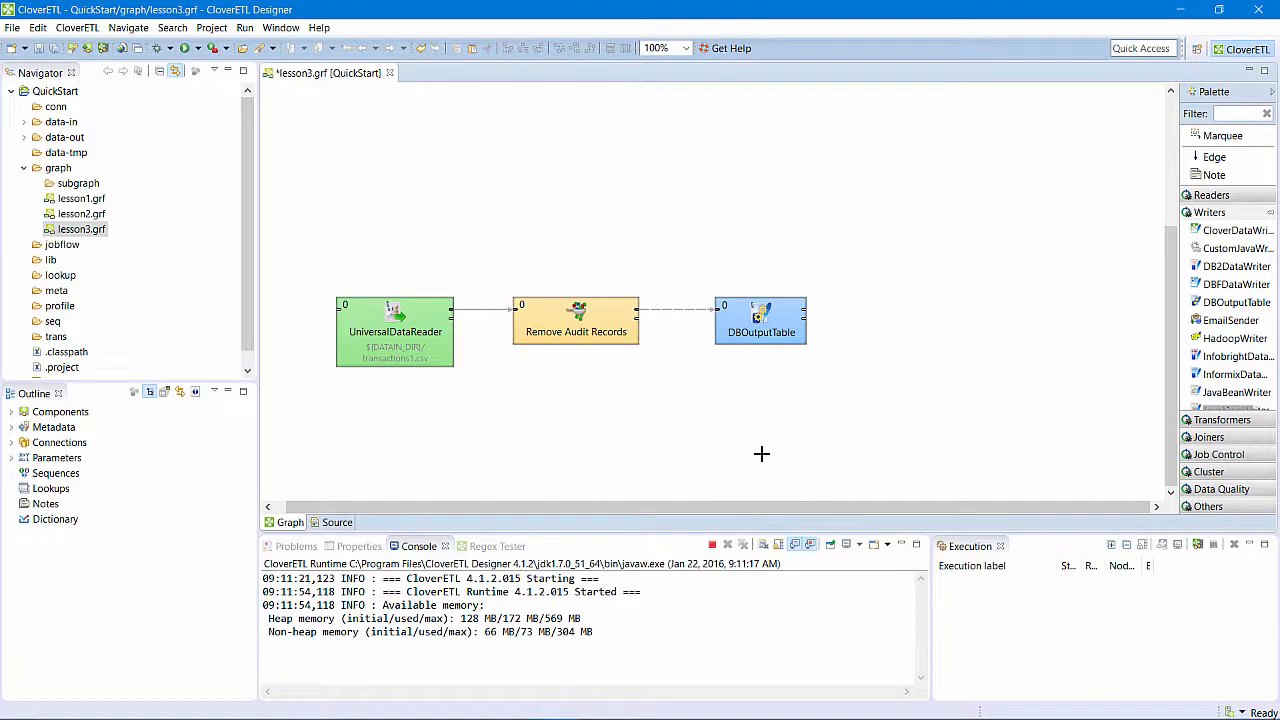
right_click(764, 458)
left_click(773, 464)
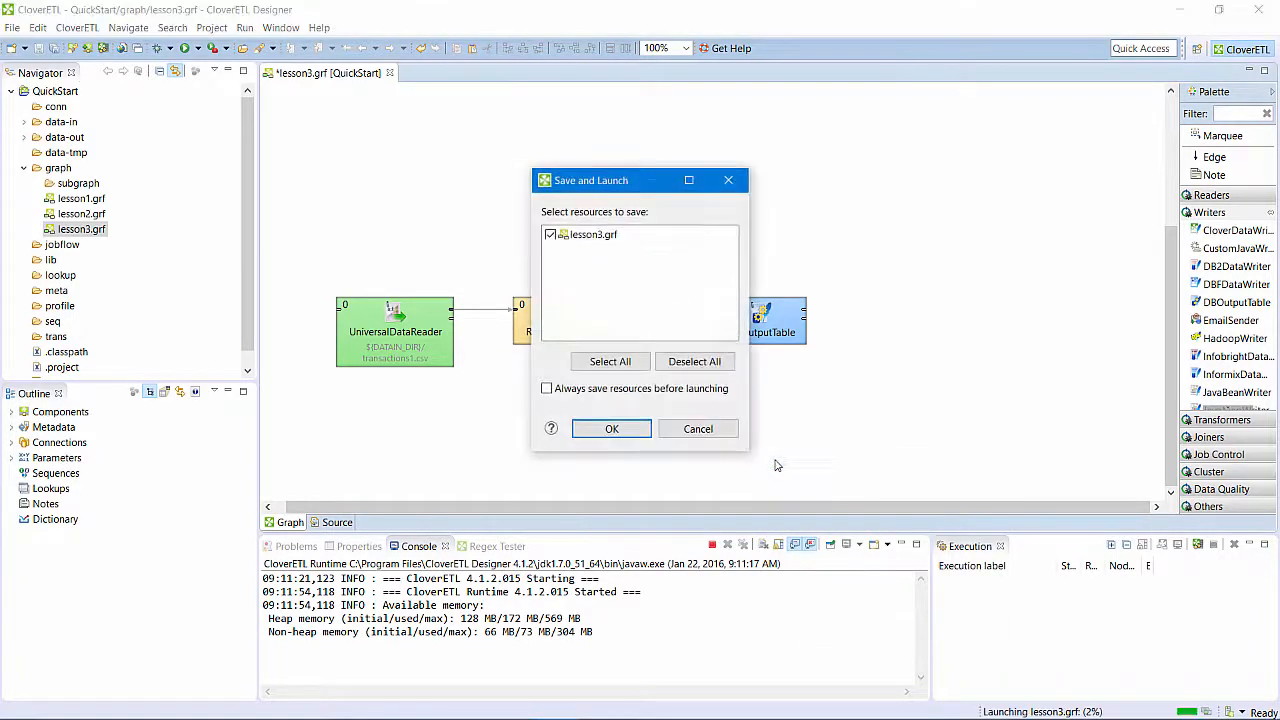
left_click(628, 434)
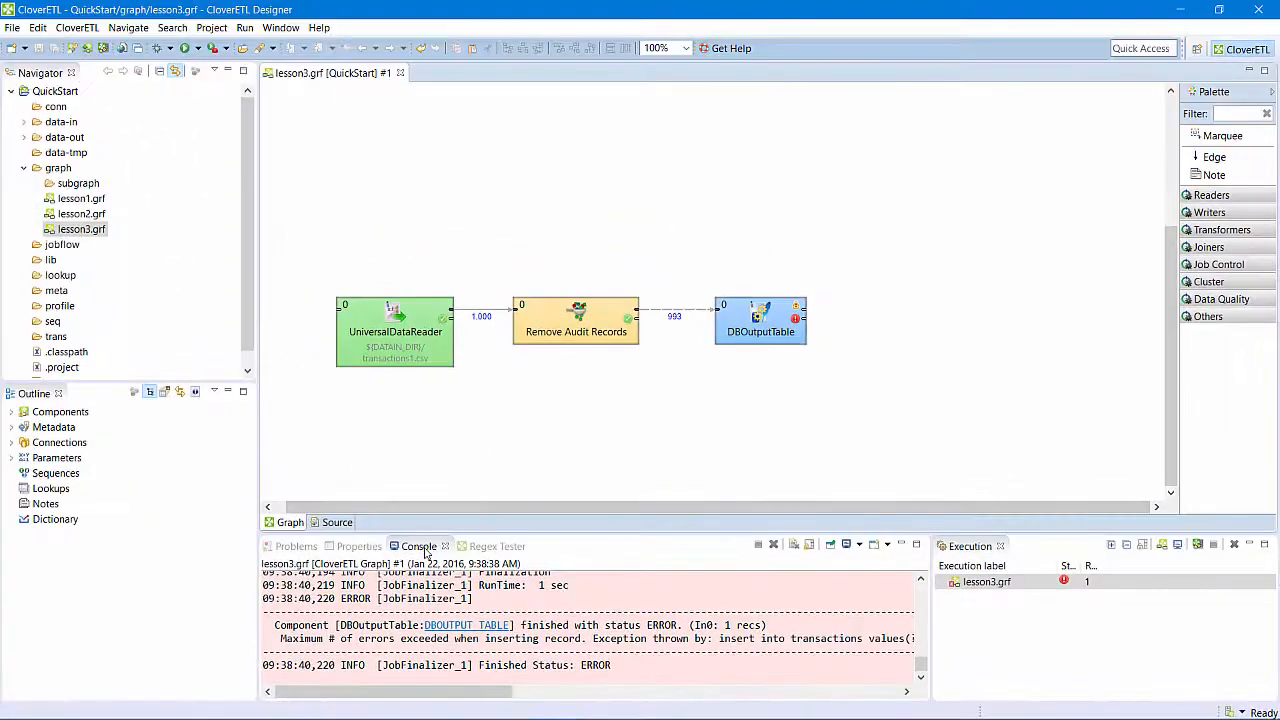
- Examine the full DBOutputTable error details in the enlarged run console, then restore the normal layout
double_click(372, 544)
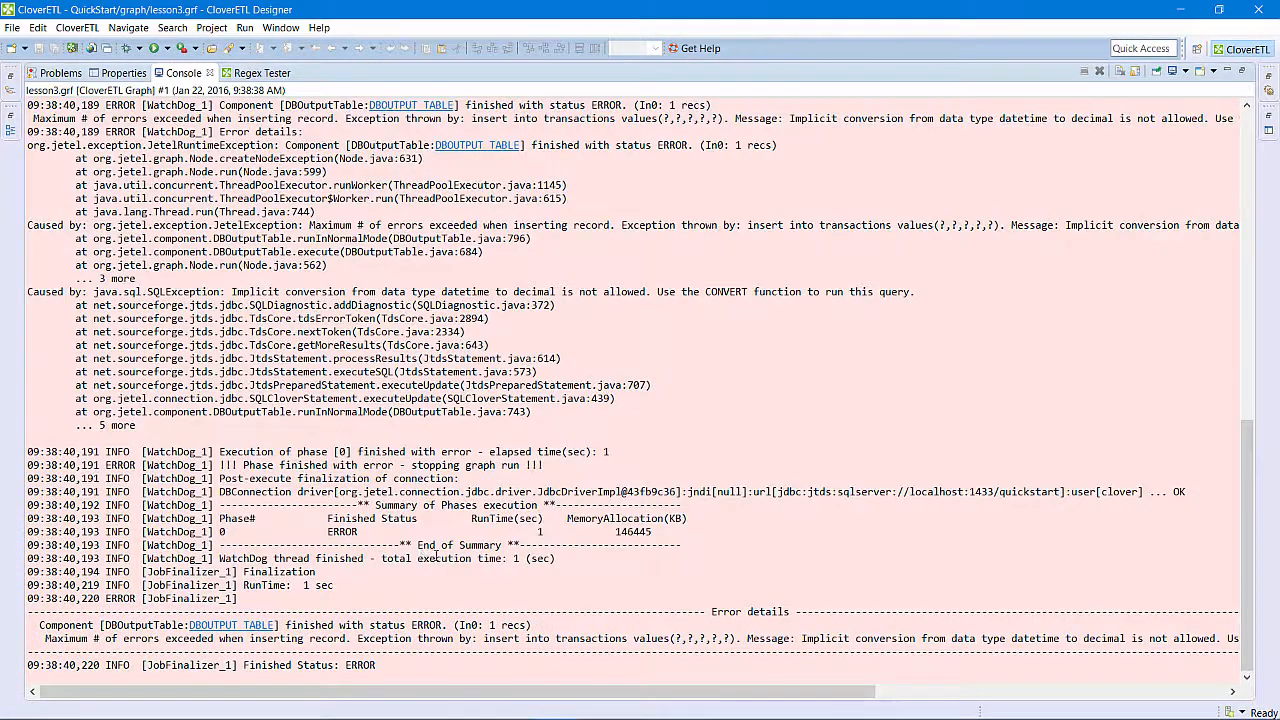
left_click_drag(593, 692, 785, 706)
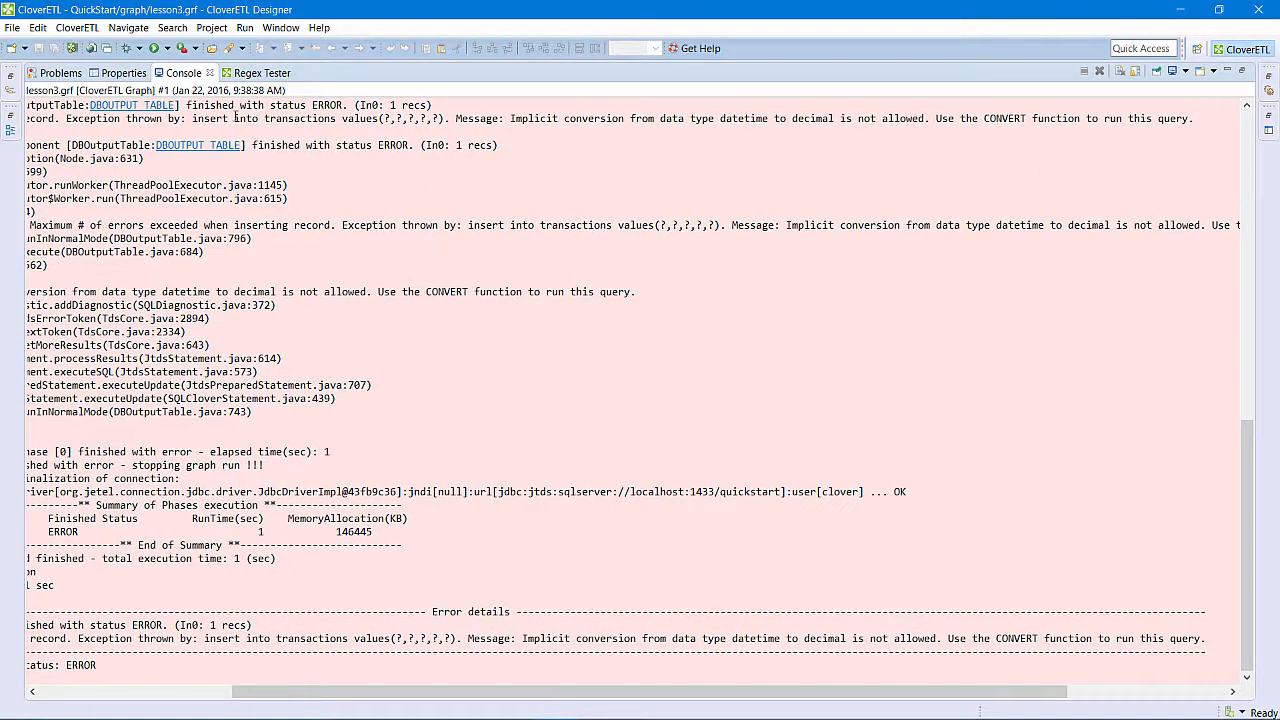
double_click(184, 76)
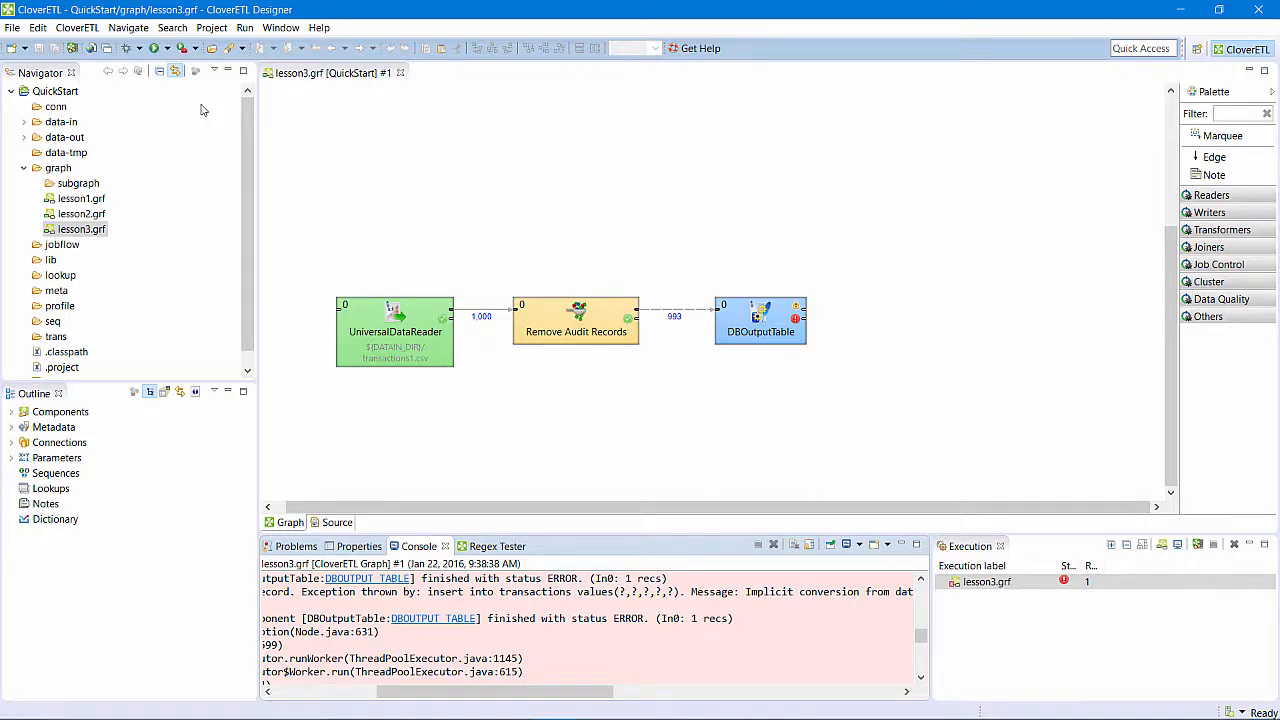
left_click(195, 116)
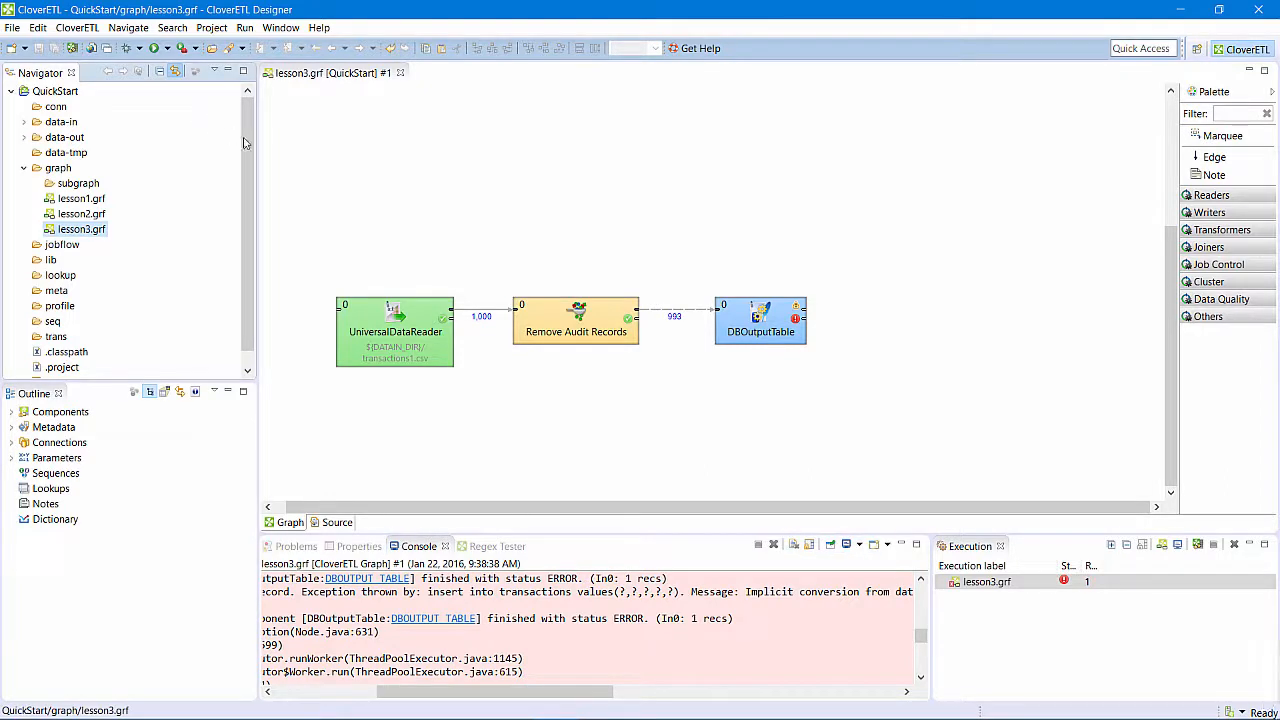
double_click(755, 335)
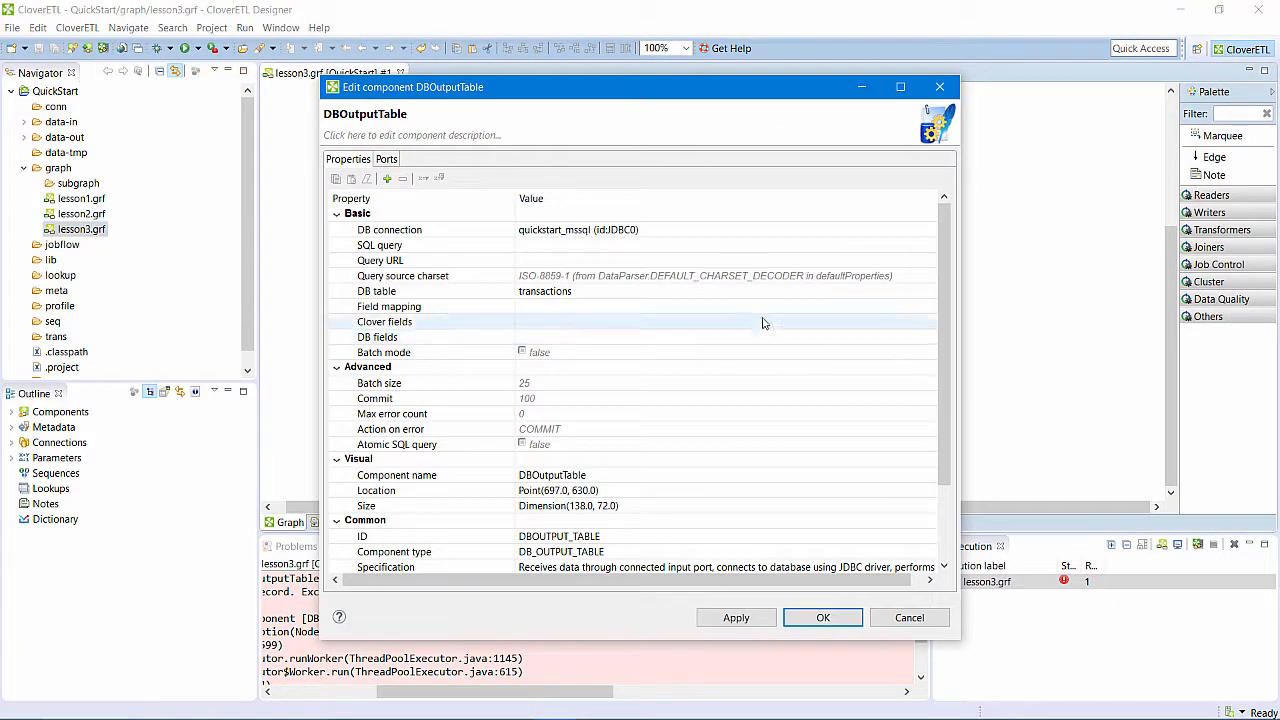
left_click(770, 306)
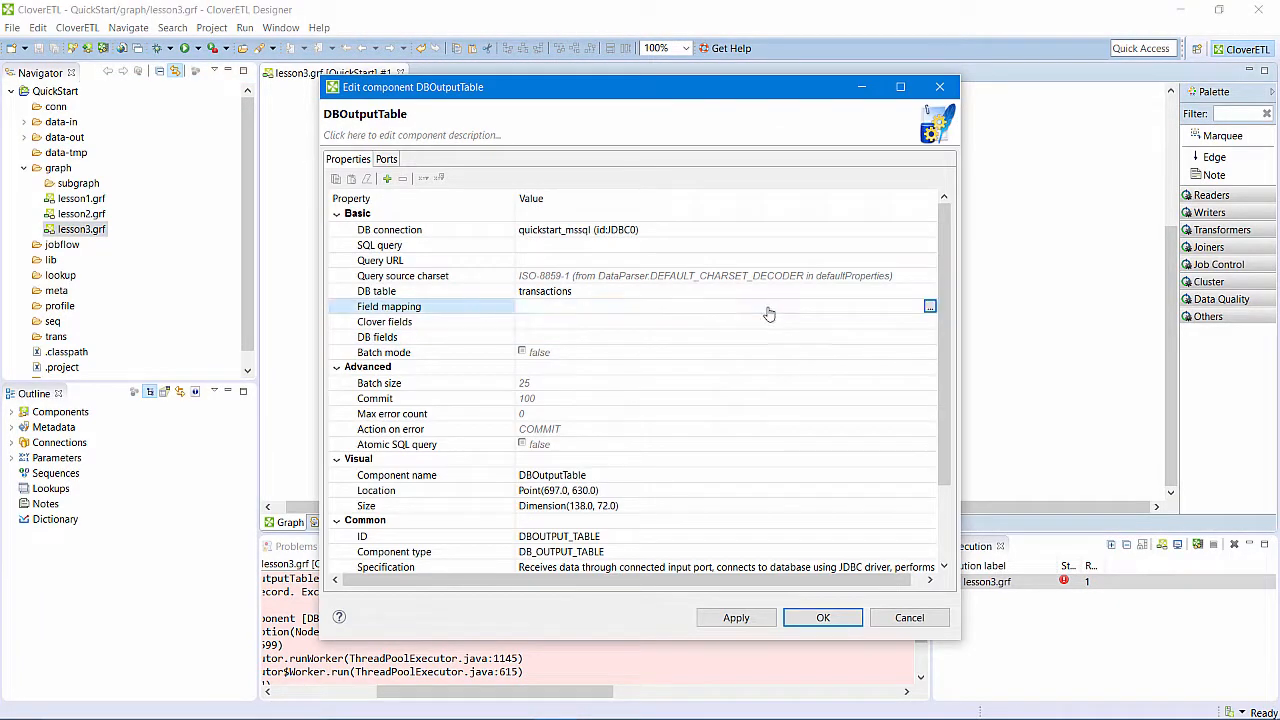
left_click(929, 306)
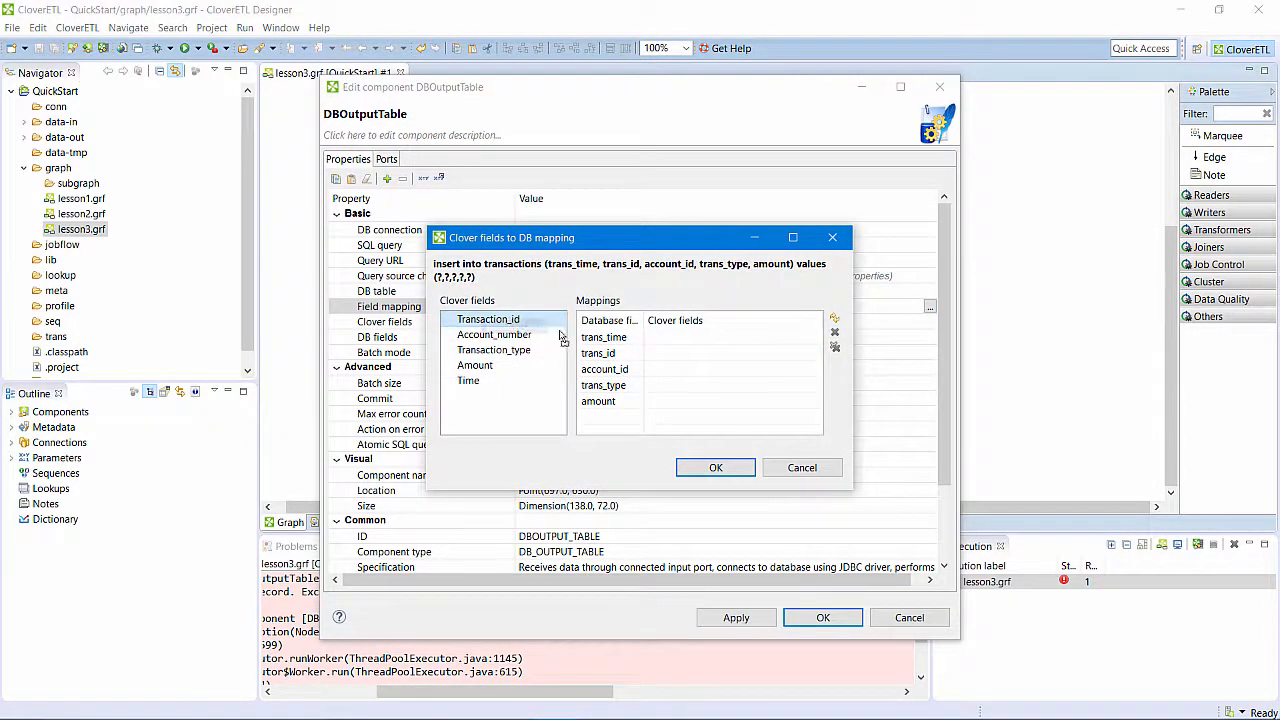
left_click_drag(548, 322, 706, 357)
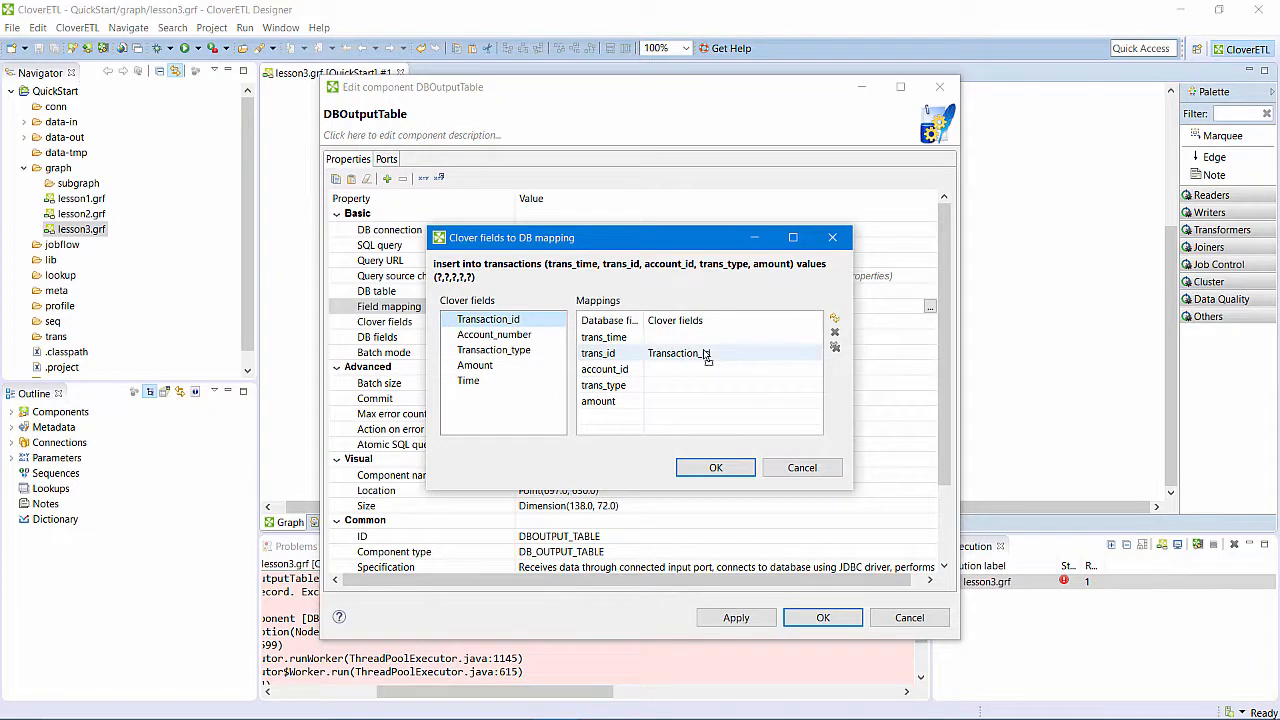
left_click(792, 466)
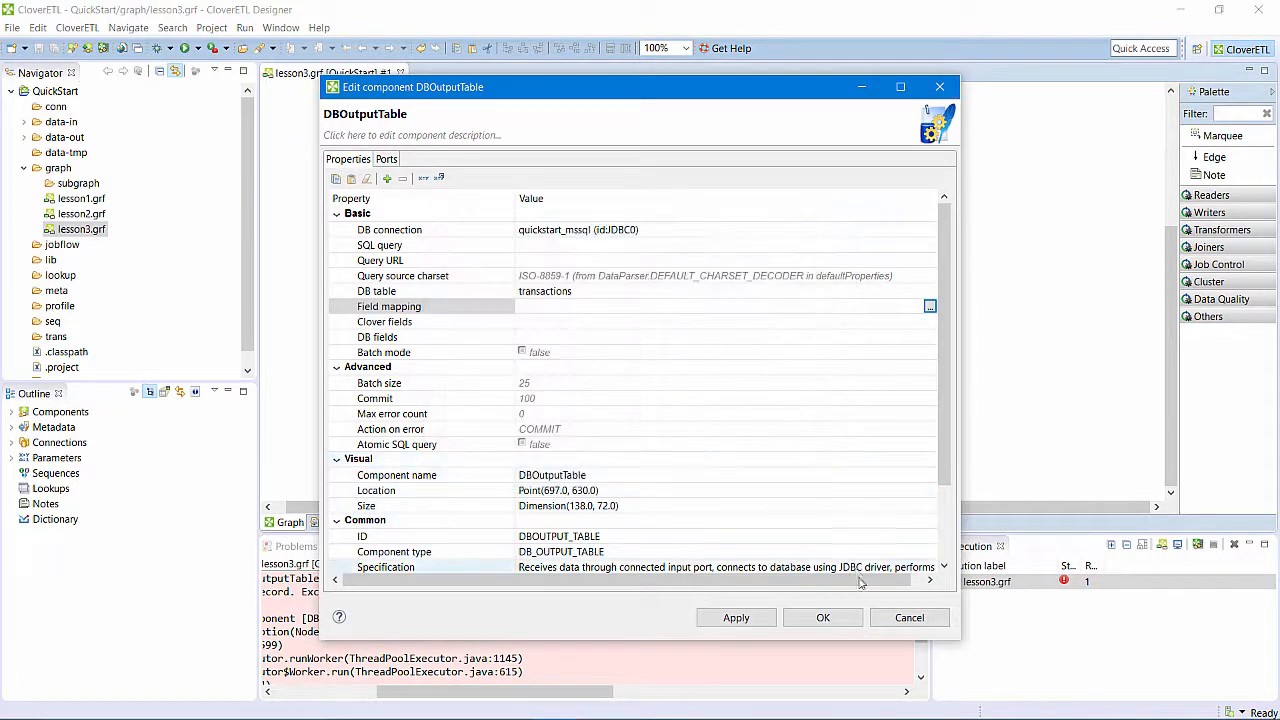
left_click(909, 618)
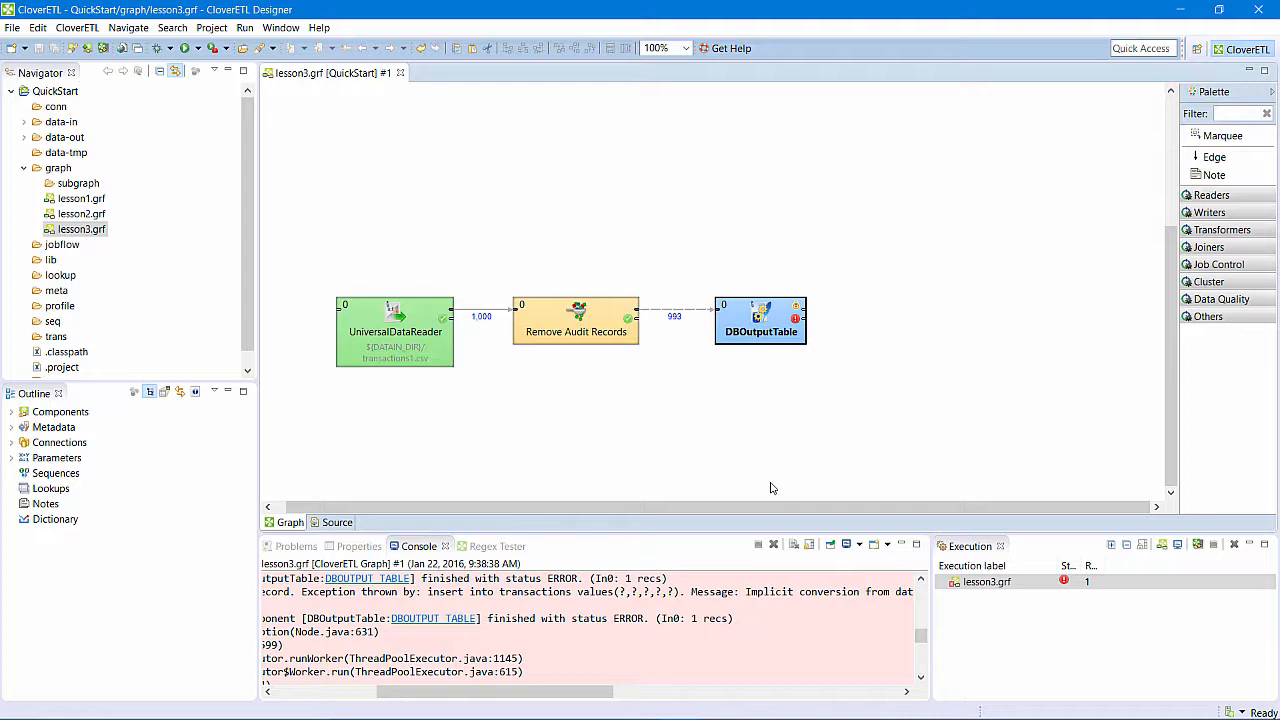
- Extract metadata from DBOutputTable using a generated query on the transactions table of the quickstart schema
right_click(755, 329)
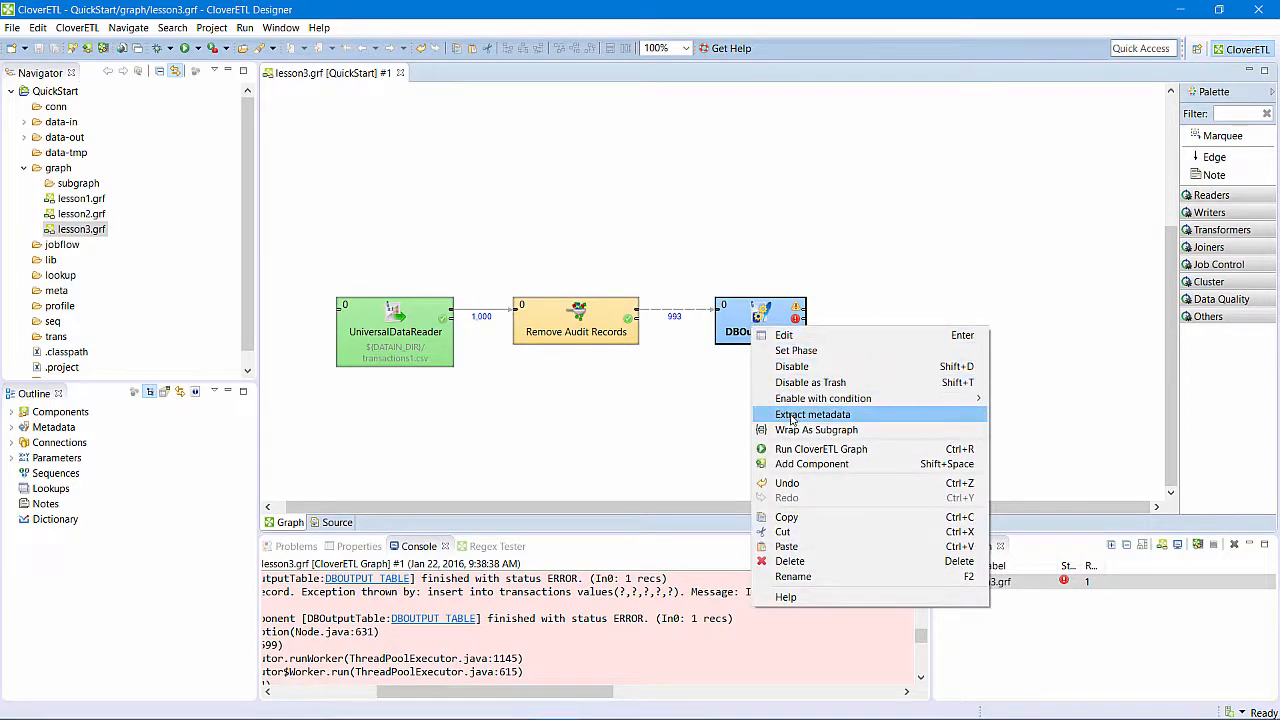
left_click(791, 415)
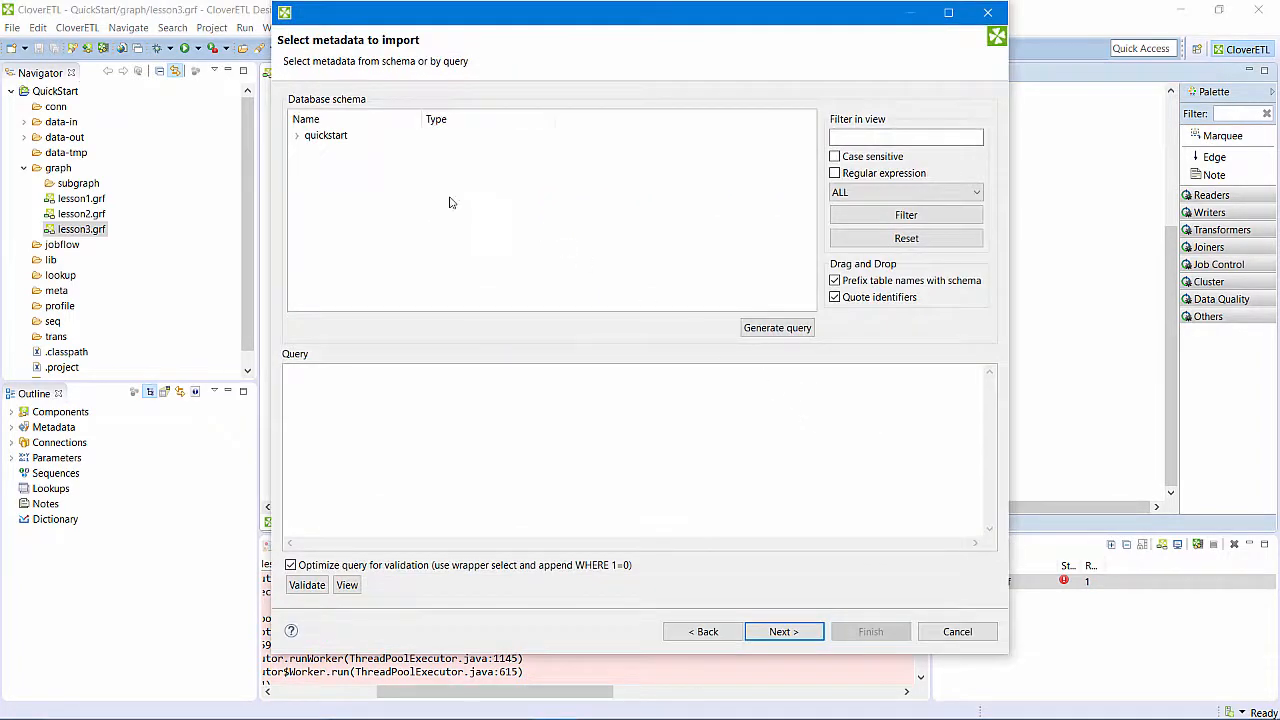
left_click(296, 137)
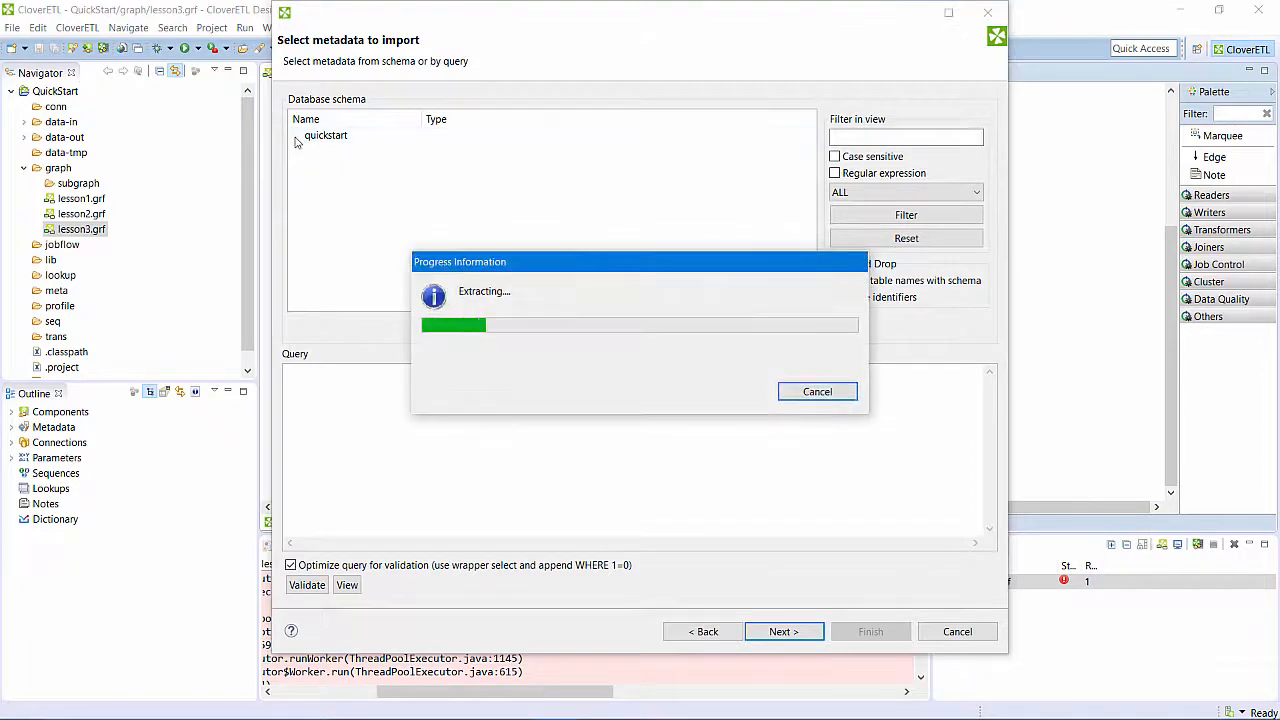
left_click(322, 151)
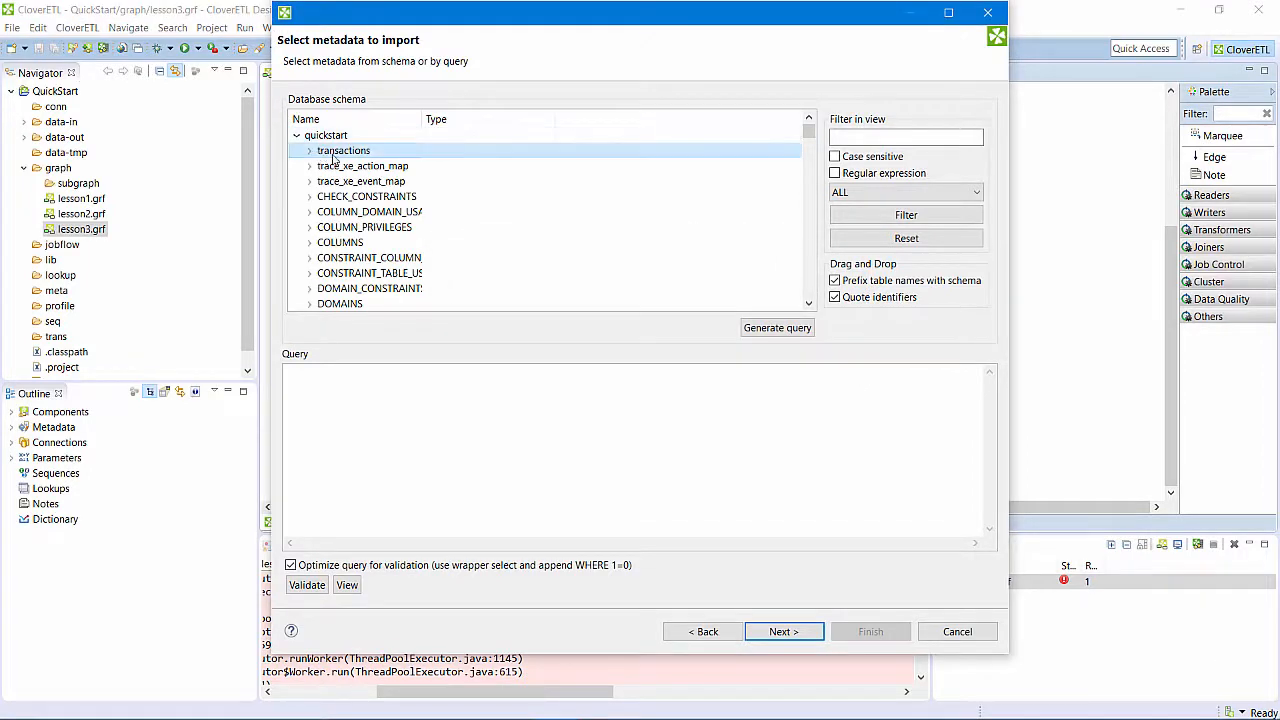
left_click(771, 330)
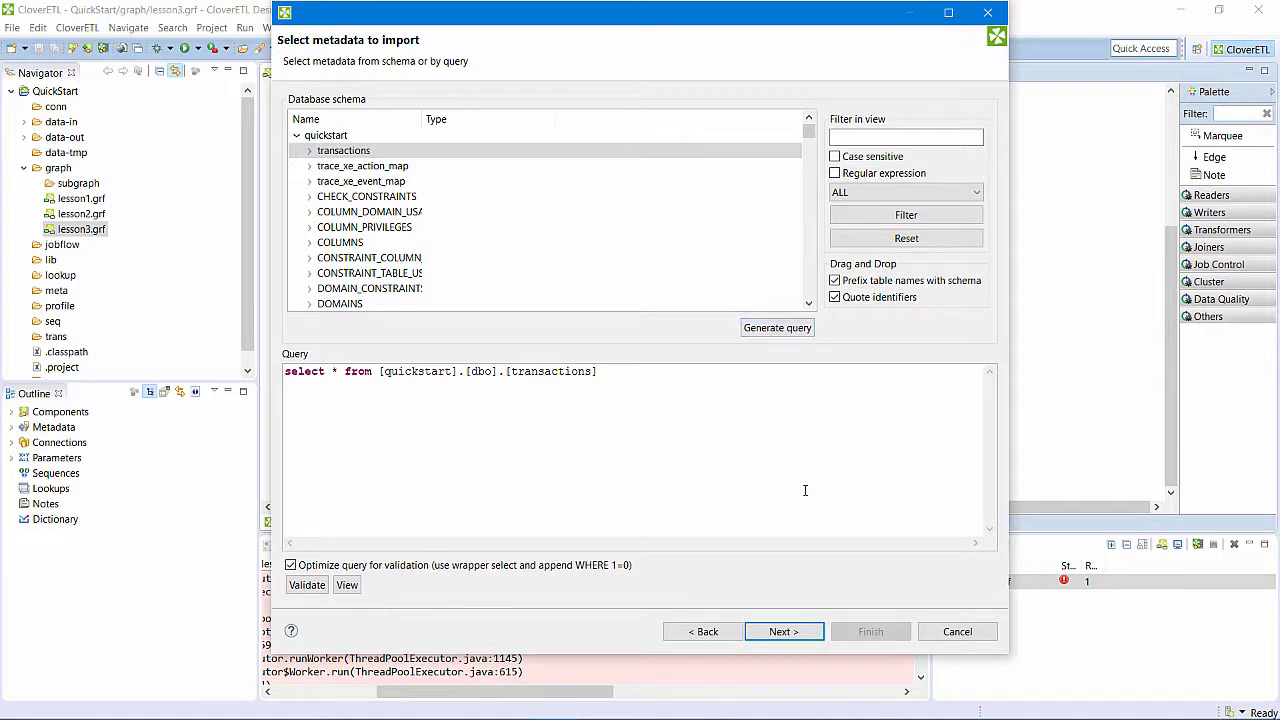
left_click(783, 632)
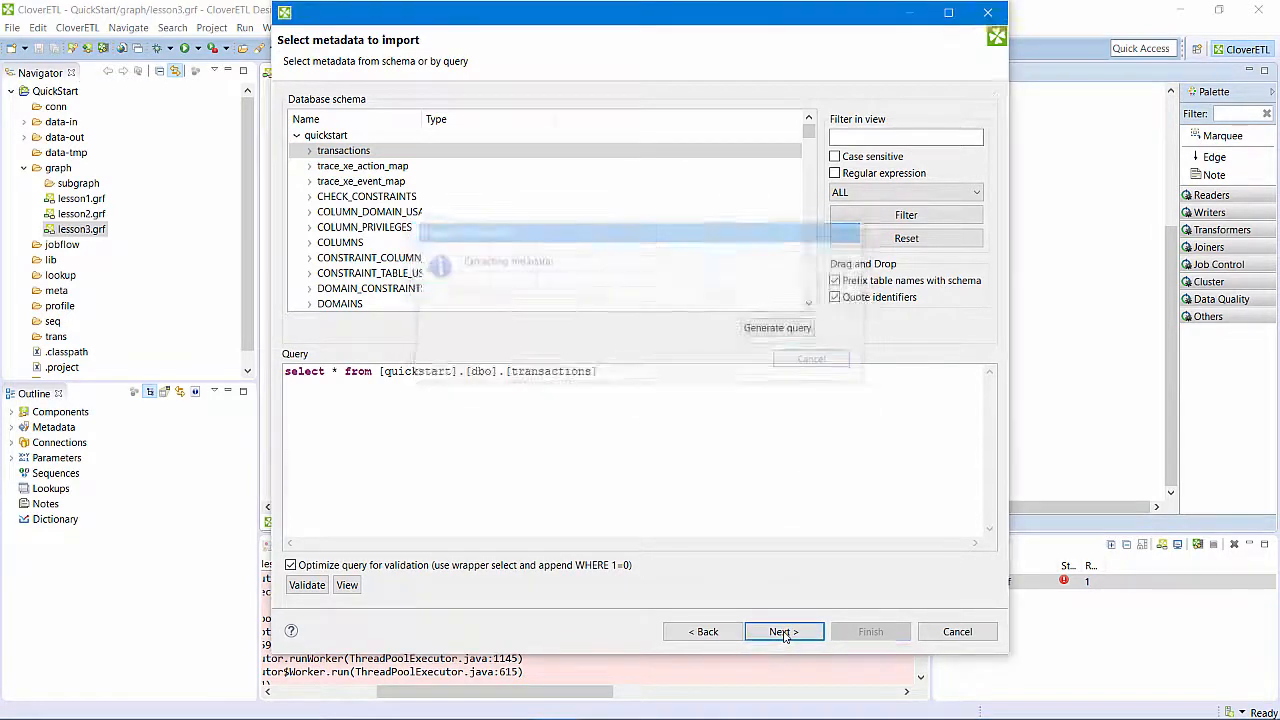
- Rename the extracted metadata record to transactions_mssql and finish the metadata import
left_click(400, 141)
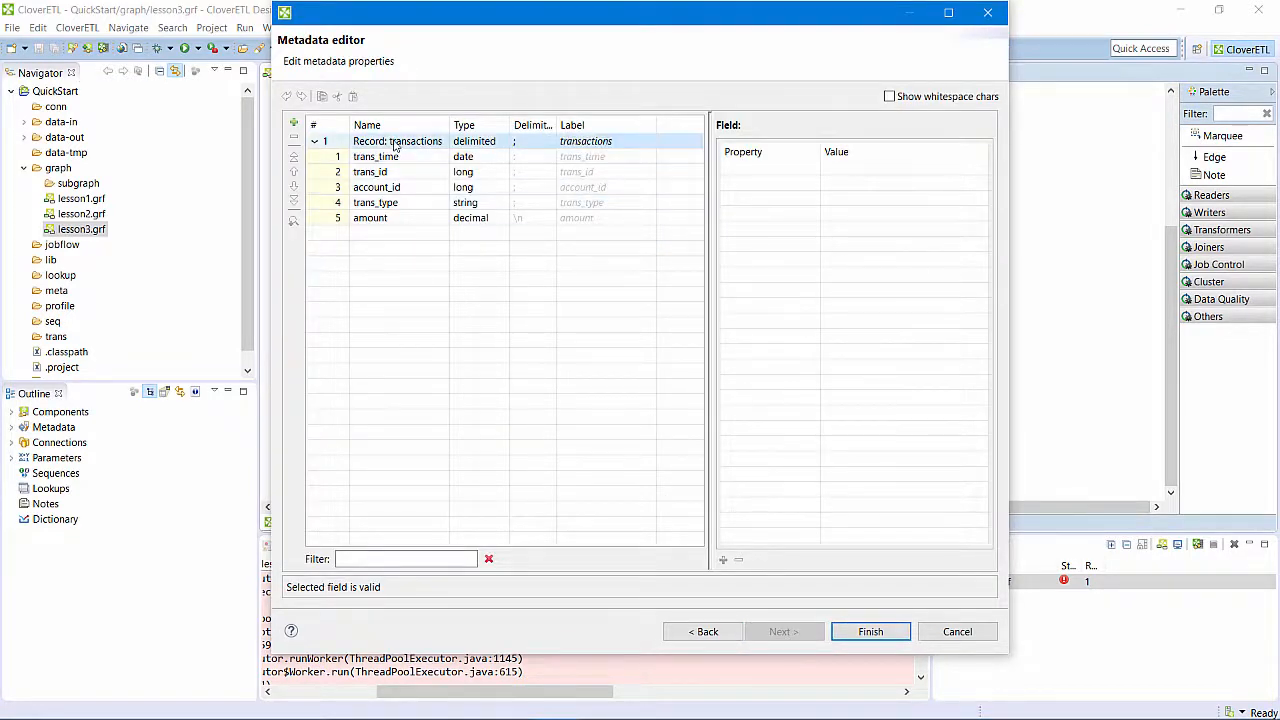
type("_mssql")
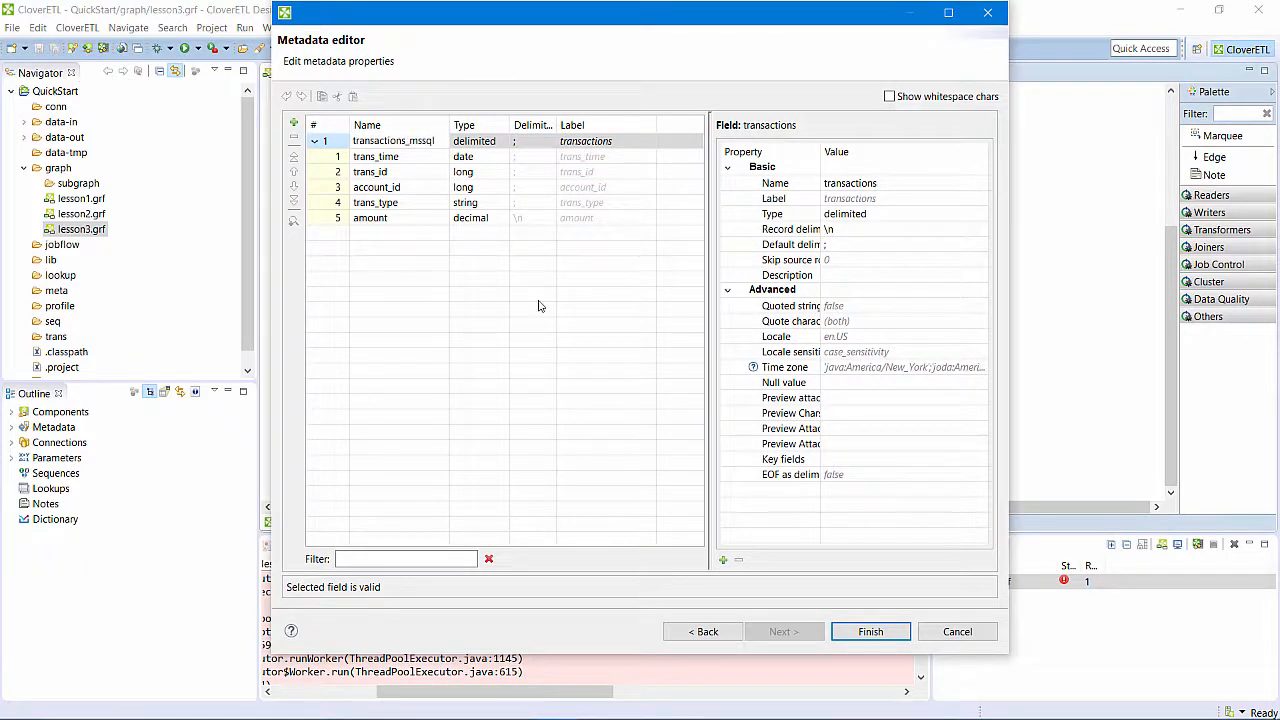
left_click(865, 632)
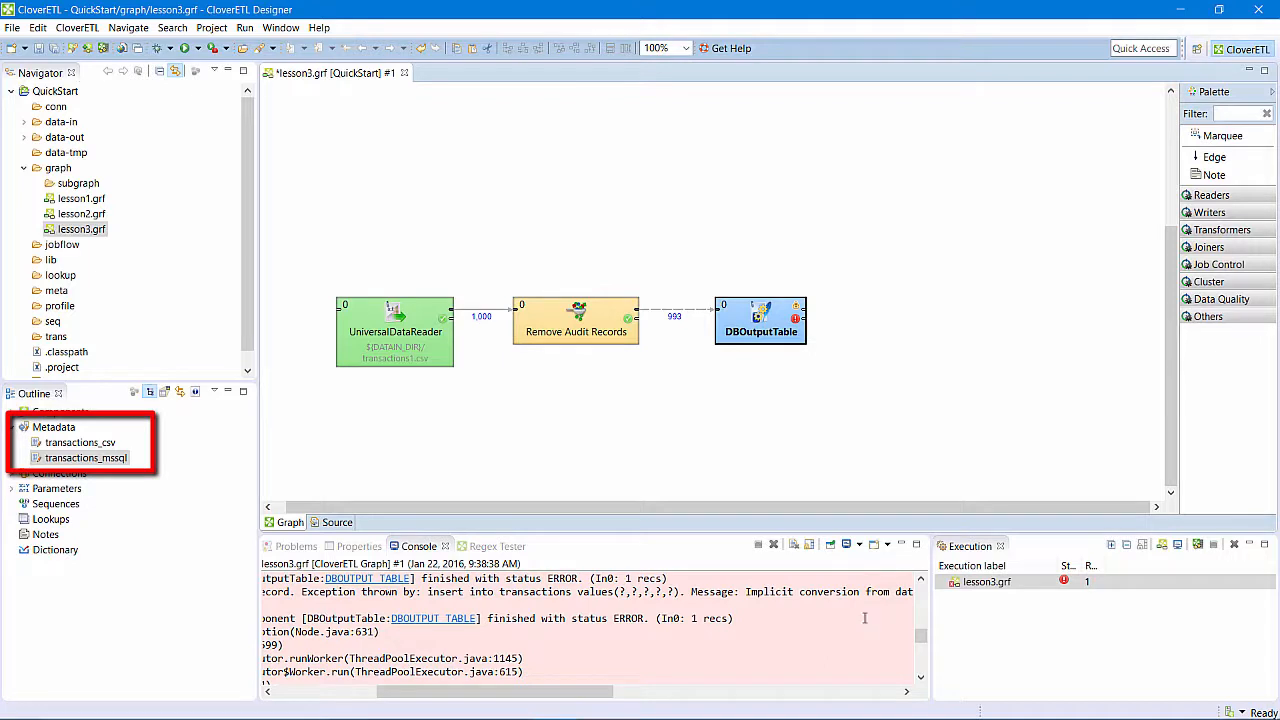
left_click(875, 472)
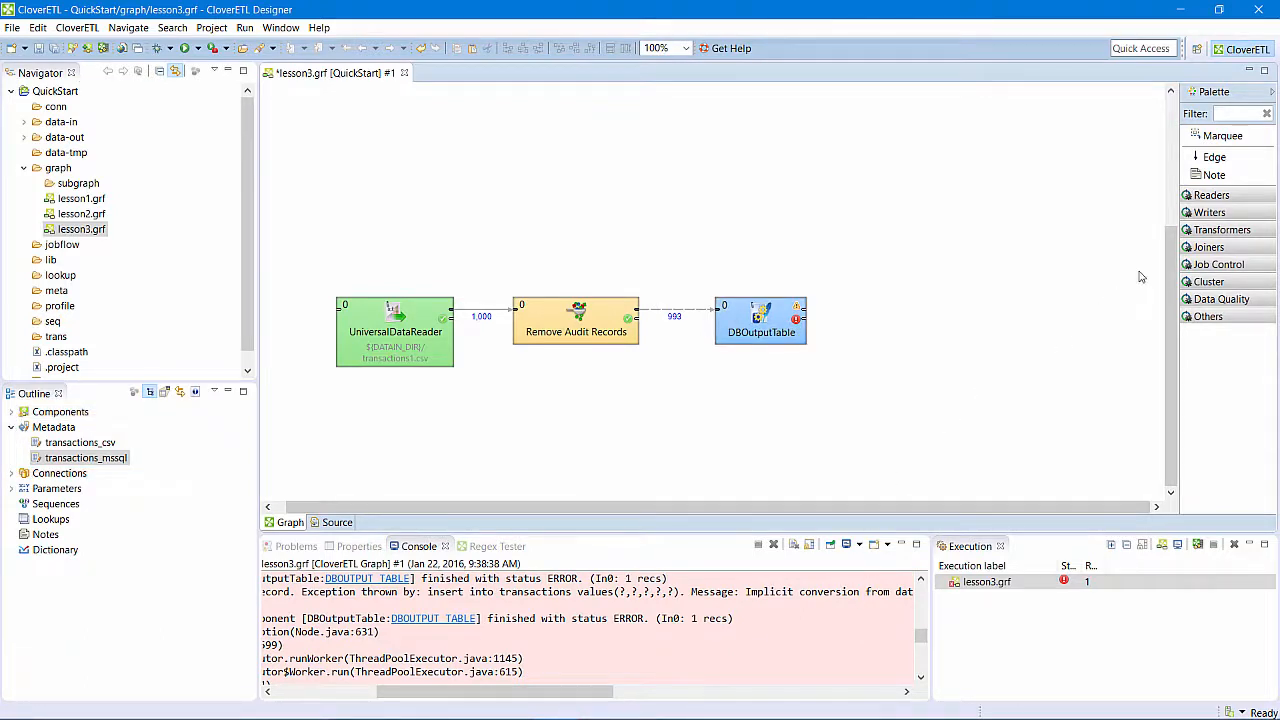
- Add a Reformat transformer to the graph, placing it just below DBOutputTable
left_click(1210, 231)
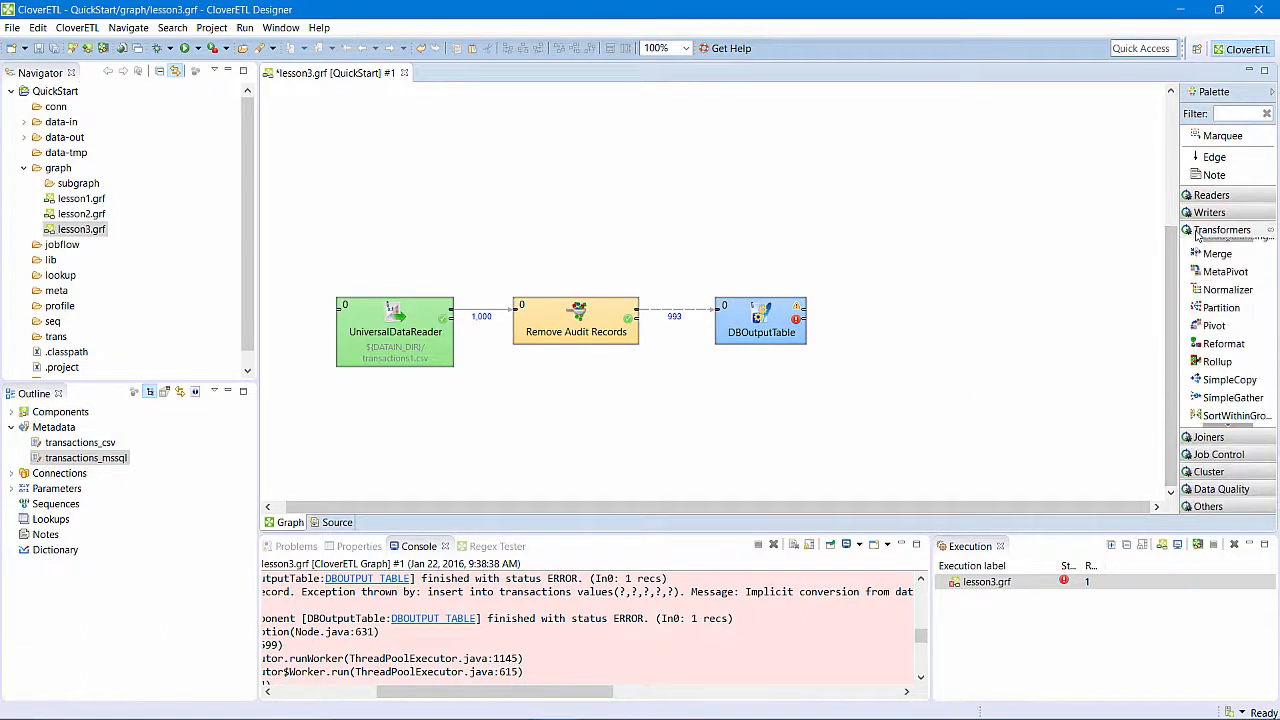
left_click(1203, 345)
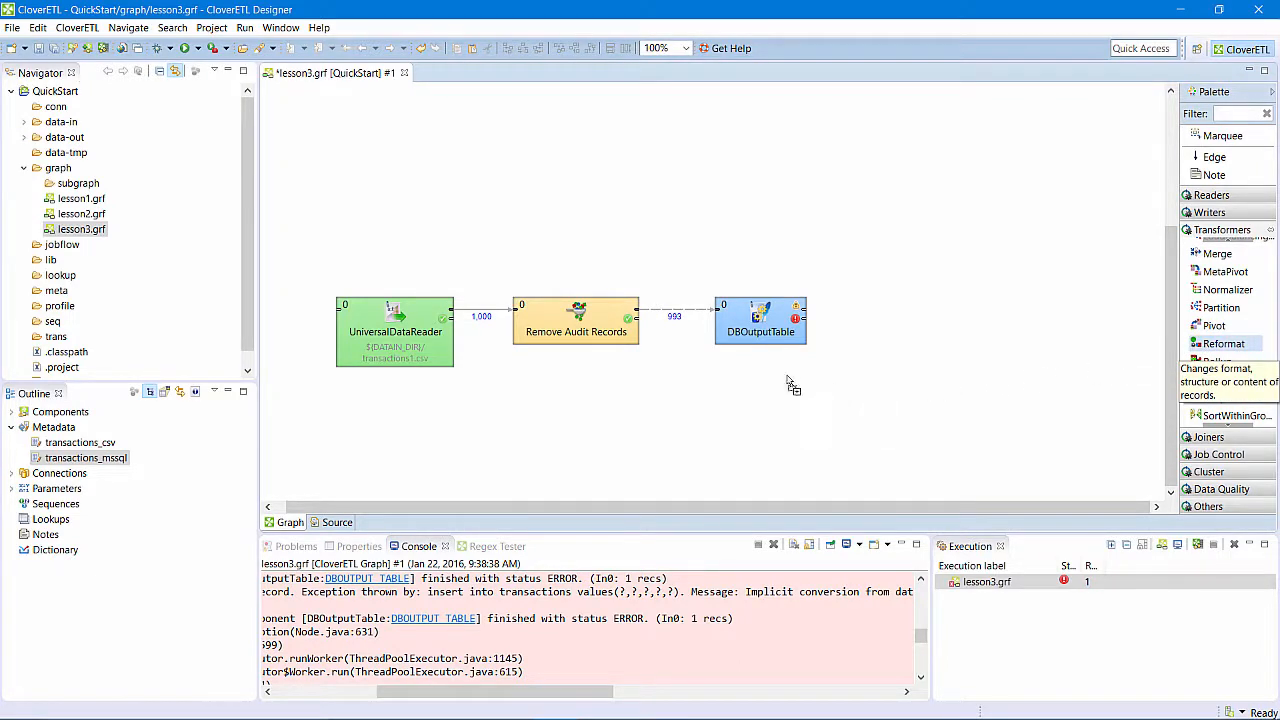
left_click(712, 390)
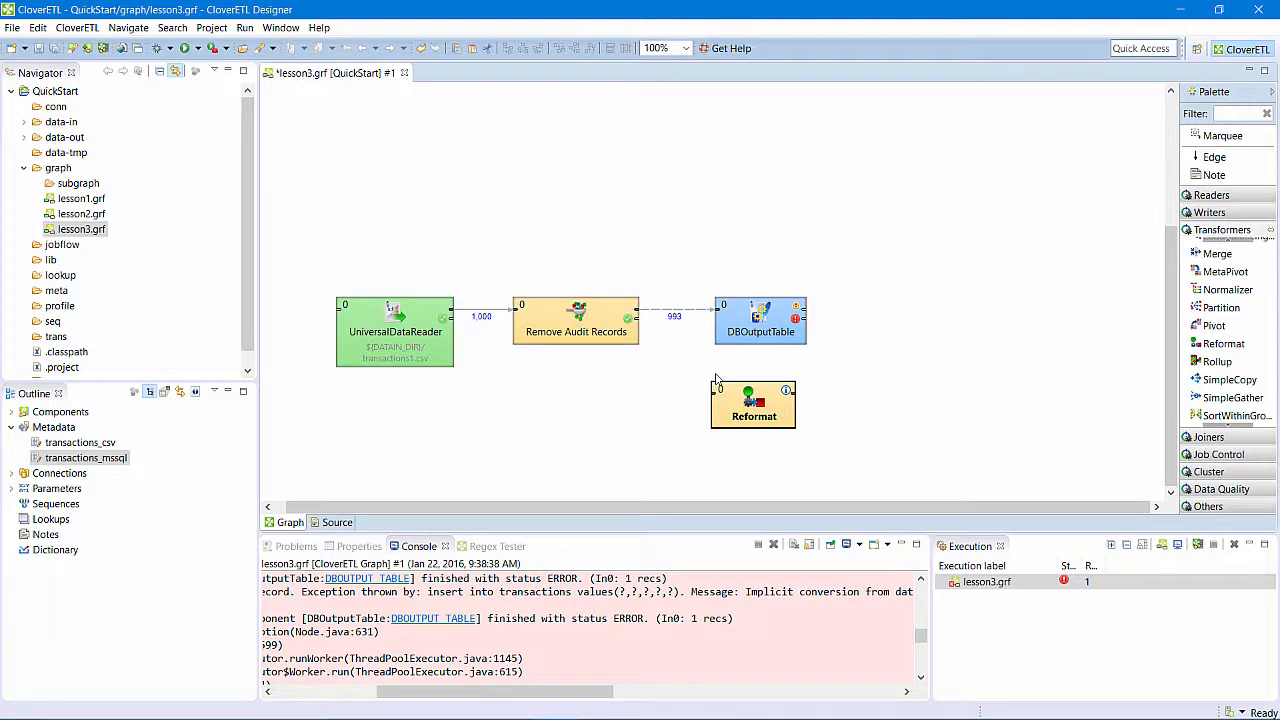
- Move DBOutputTable farther from Remove Audit Records and insert Reformat into the edge between them
left_click_drag(765, 333, 912, 330)
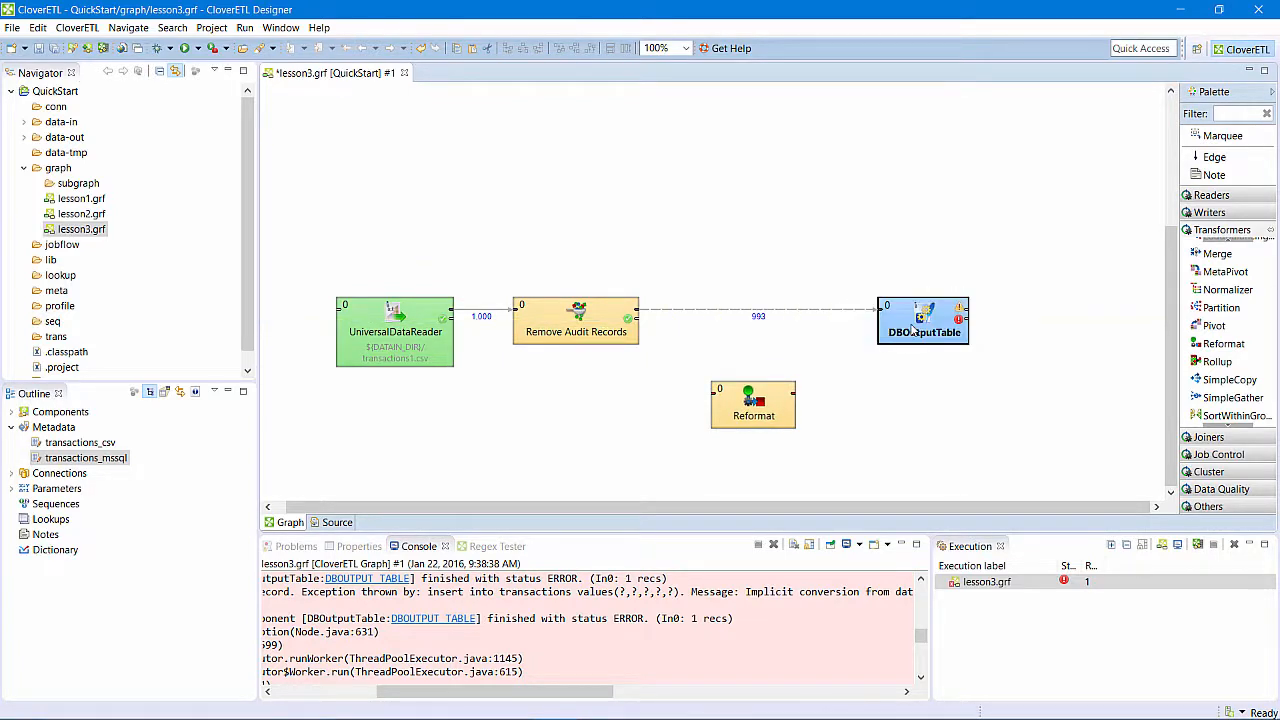
left_click(757, 405)
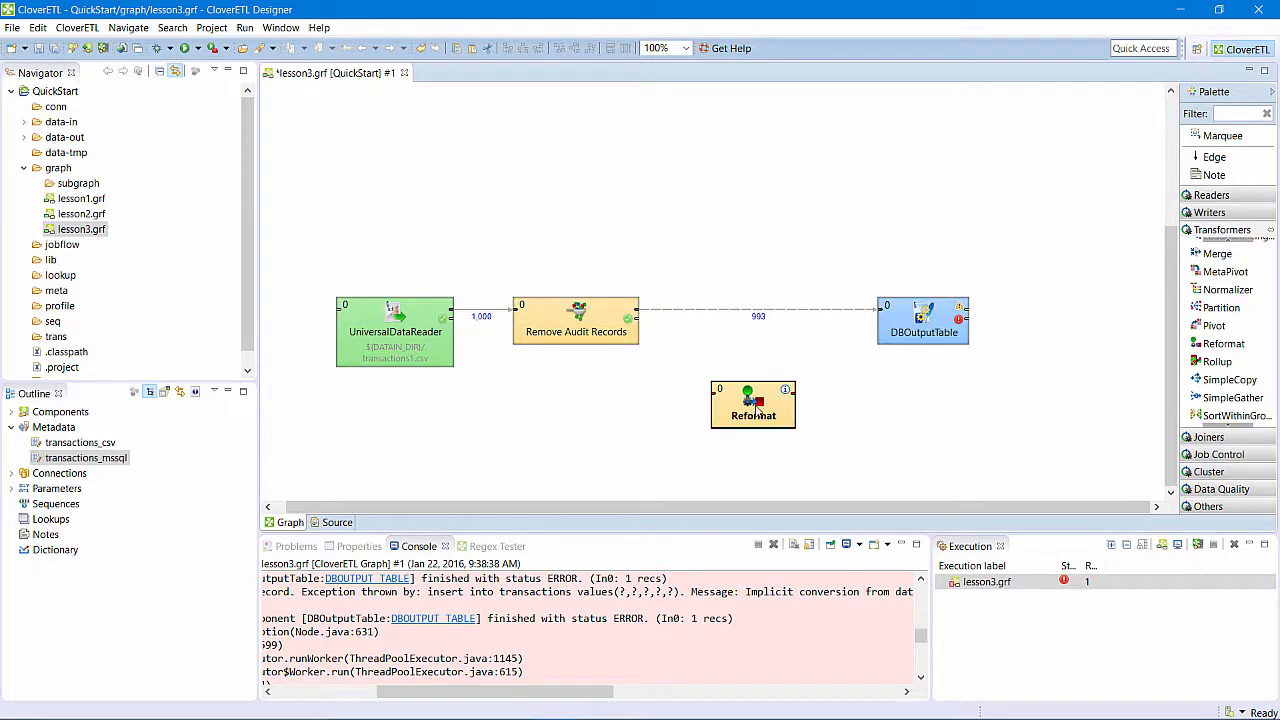
left_click_drag(757, 405, 758, 326)
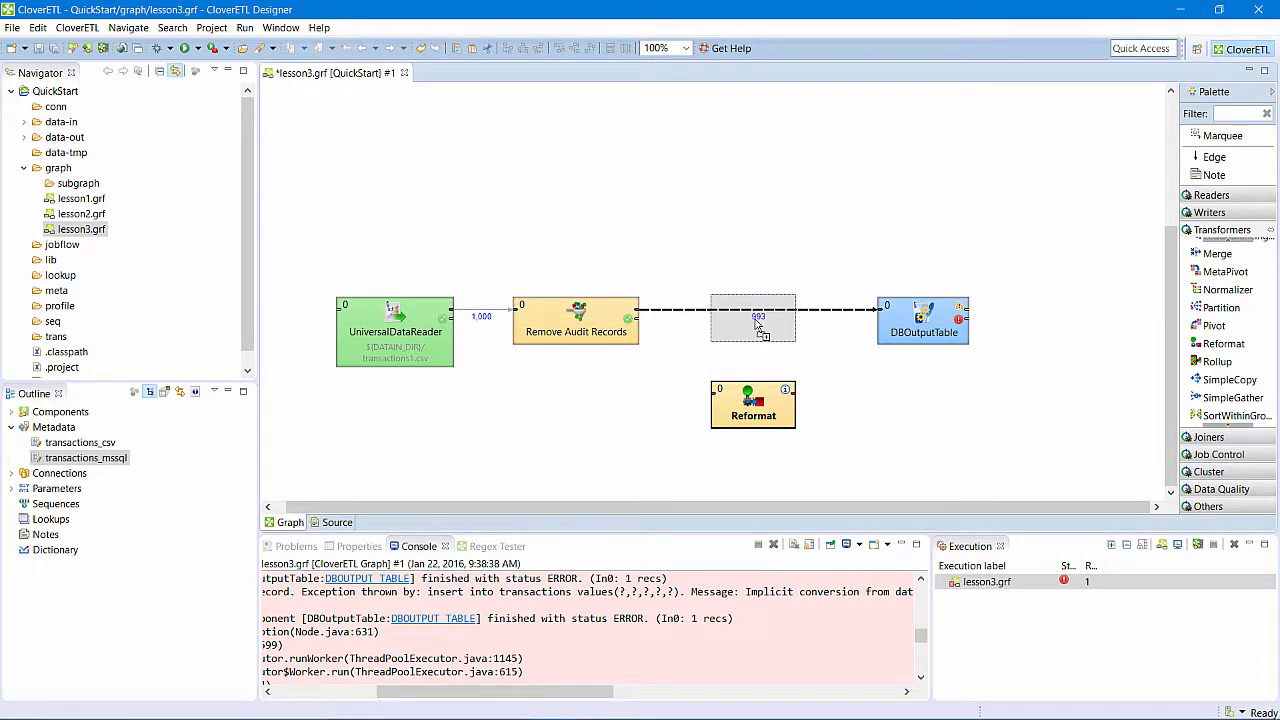
left_click_drag(756, 321, 757, 325)
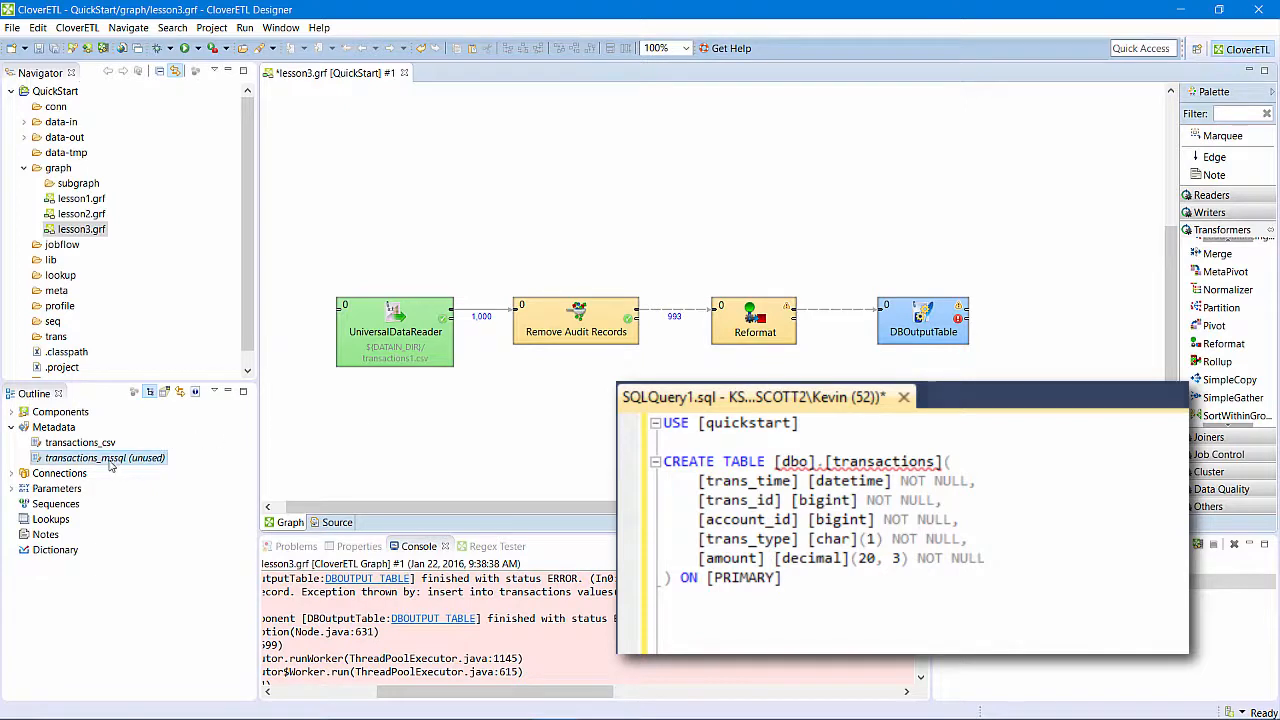
- Assign the transactions_mssql metadata to the edge from Reformat to DBOutputTable and check the metadata on both Reformat edges
left_click_drag(112, 460, 838, 320)
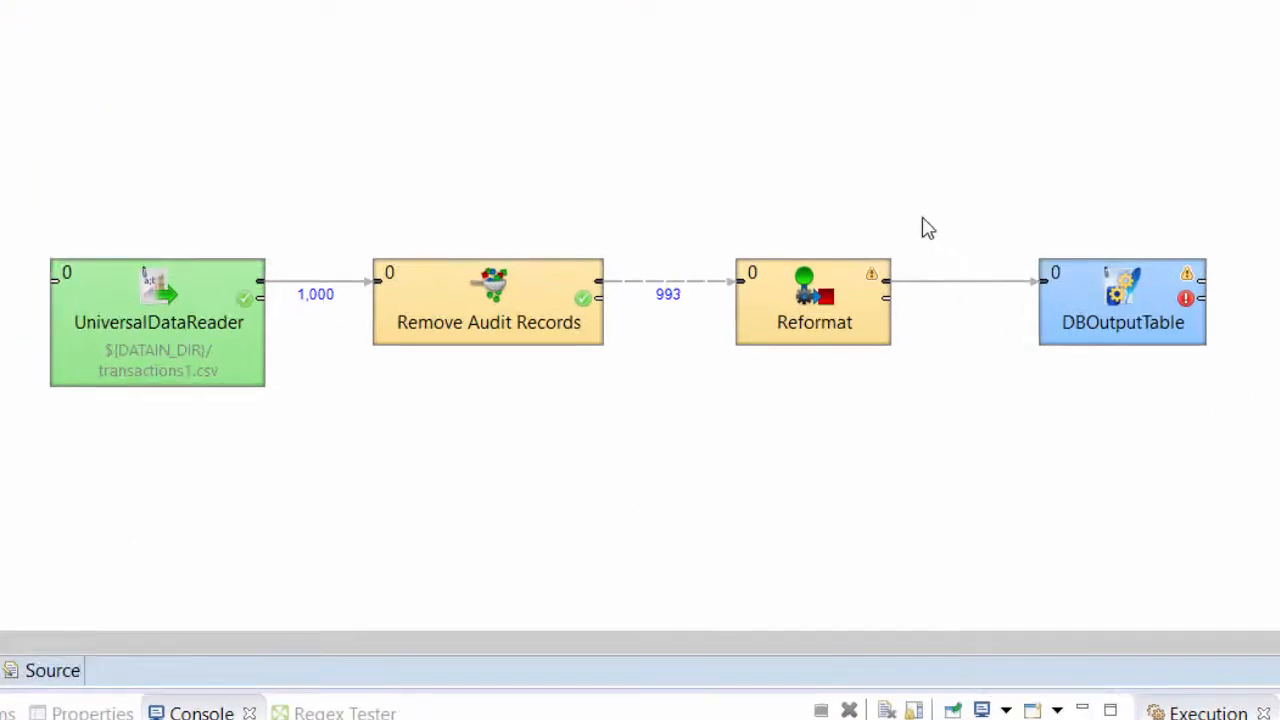
left_click(670, 285)
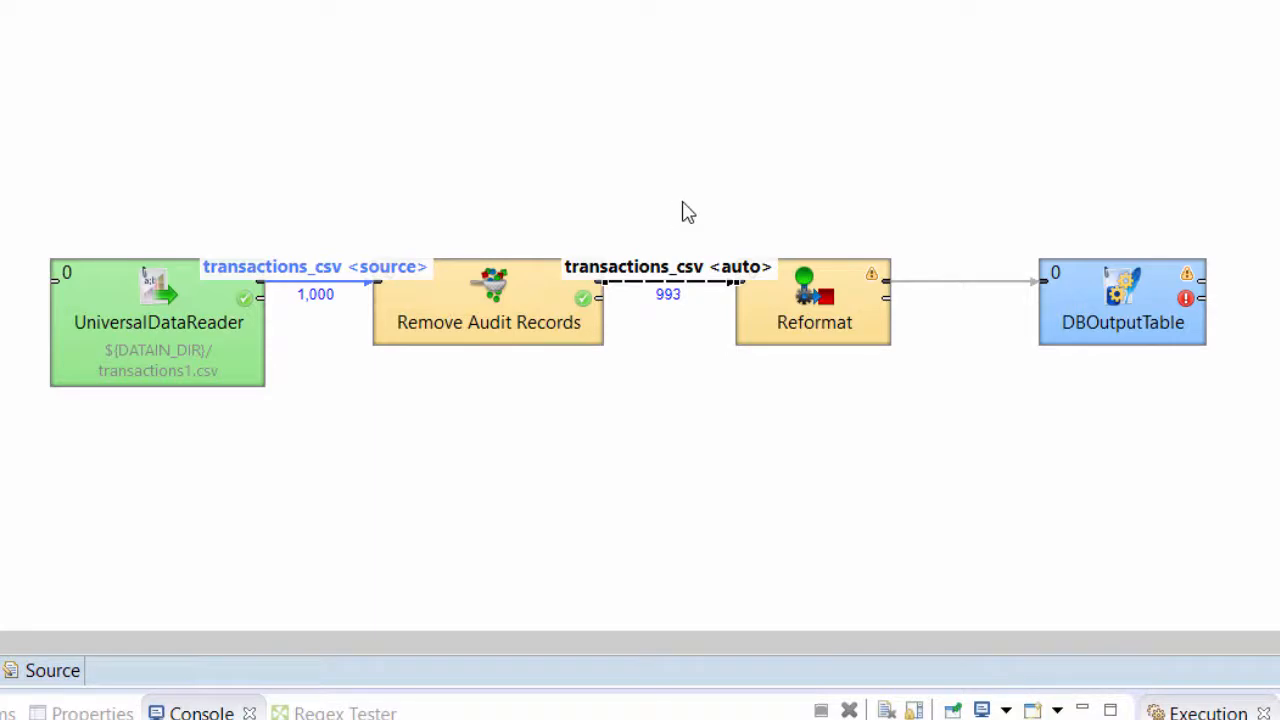
left_click(963, 284)
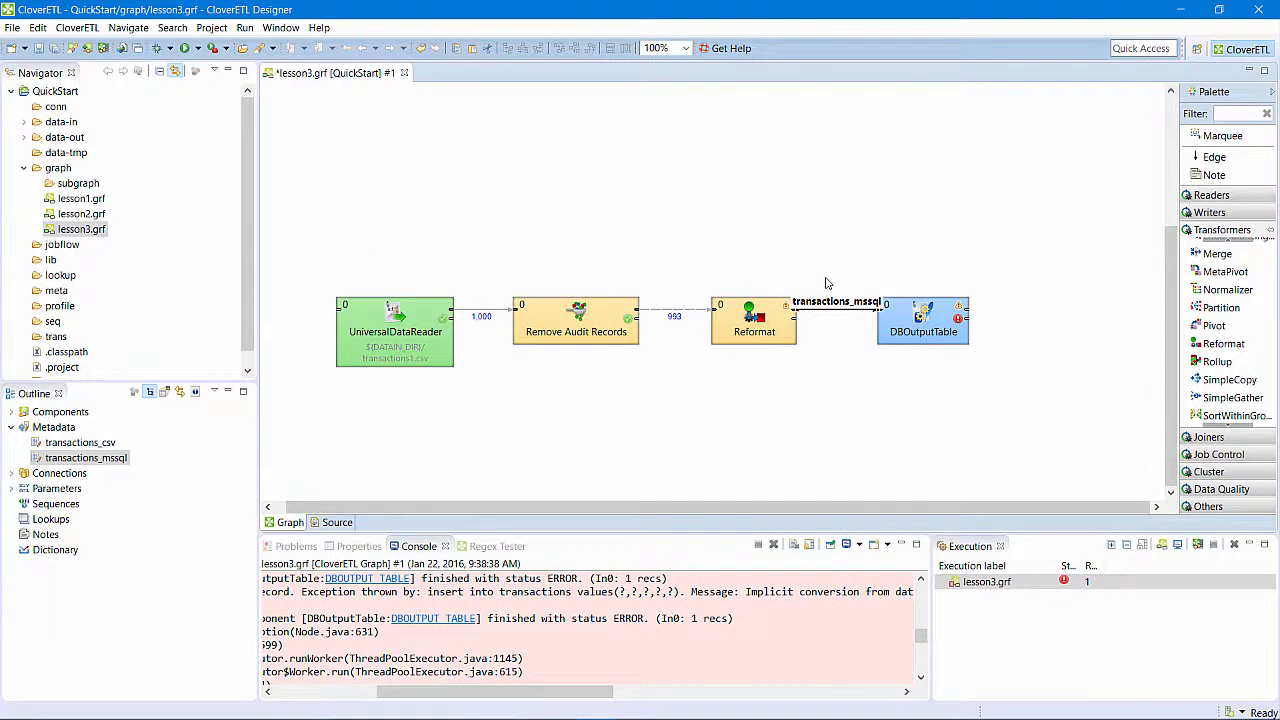
left_click(825, 281)
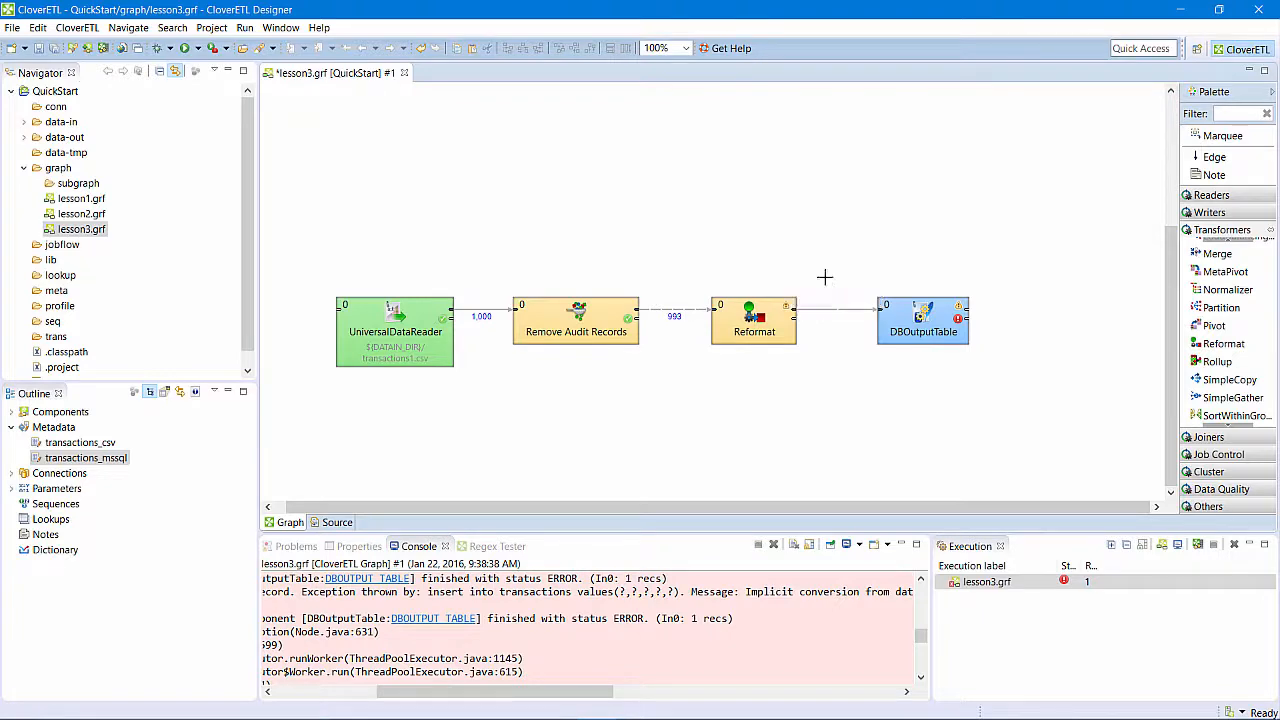
- In Reformat's transform, map Transaction_id to trans_id, Transaction_type to trans_type, Amount to amount and Time to trans_time
double_click(752, 318)
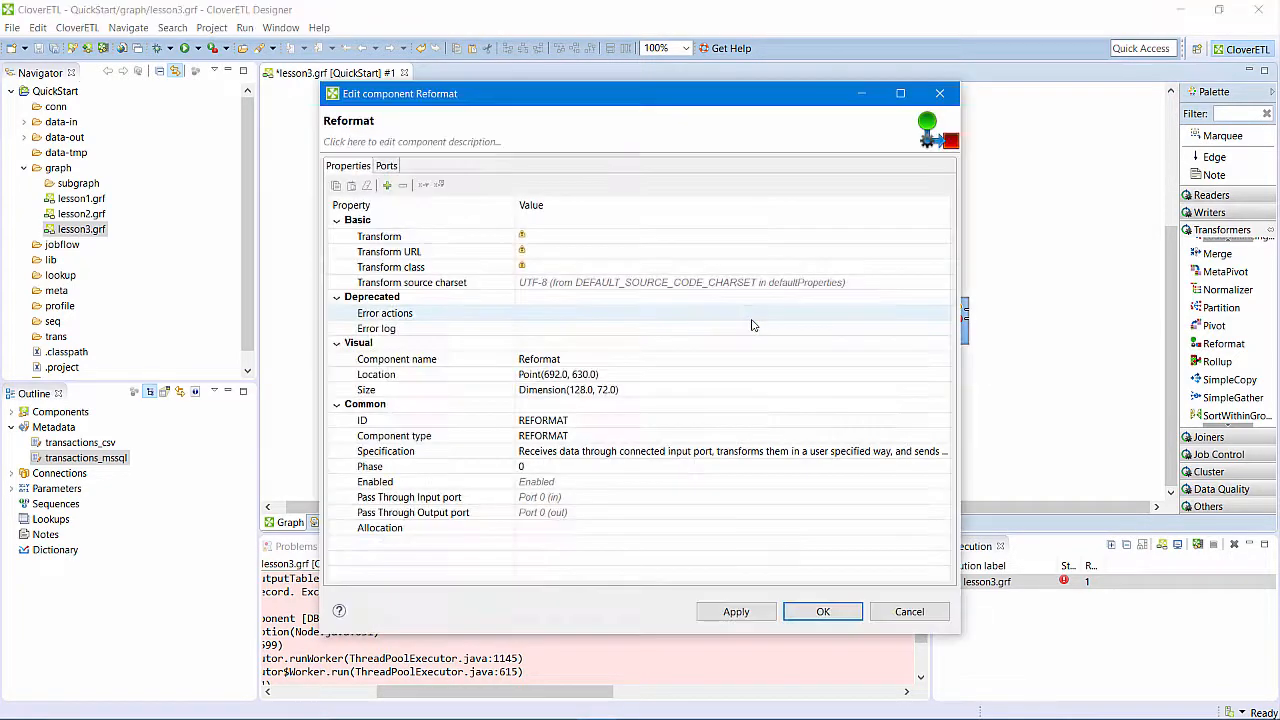
left_click(778, 243)
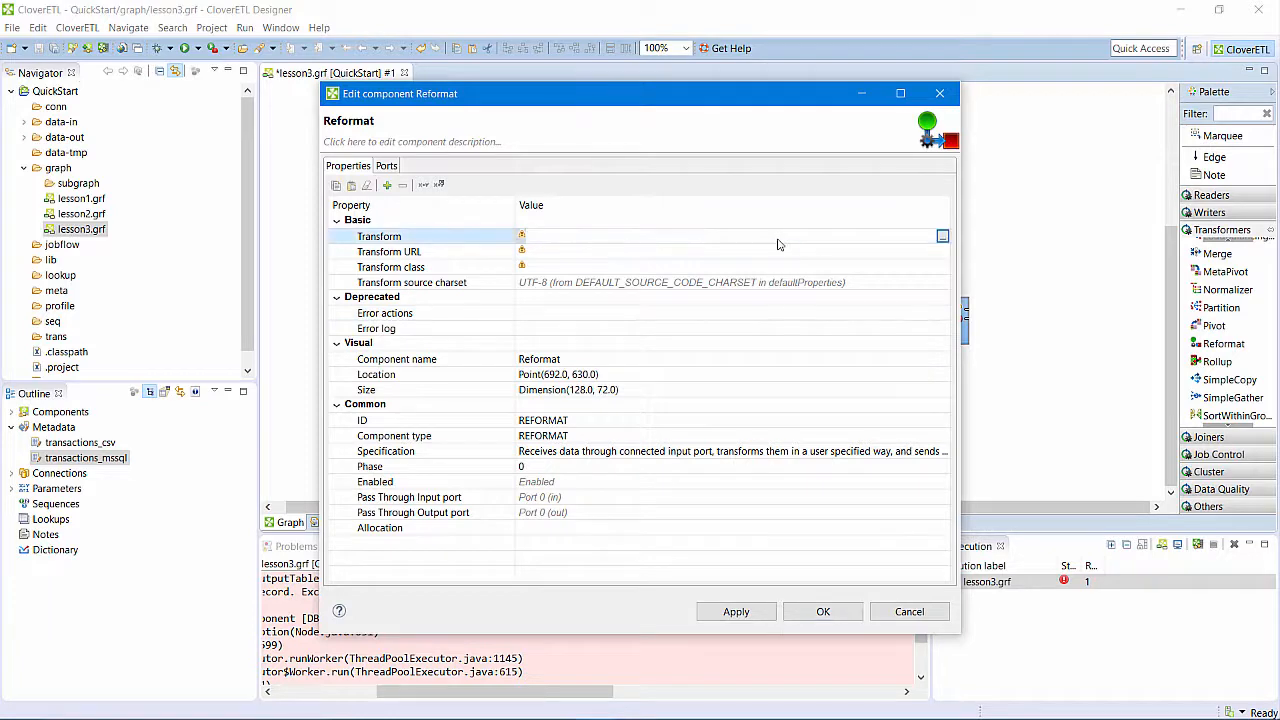
left_click(941, 238)
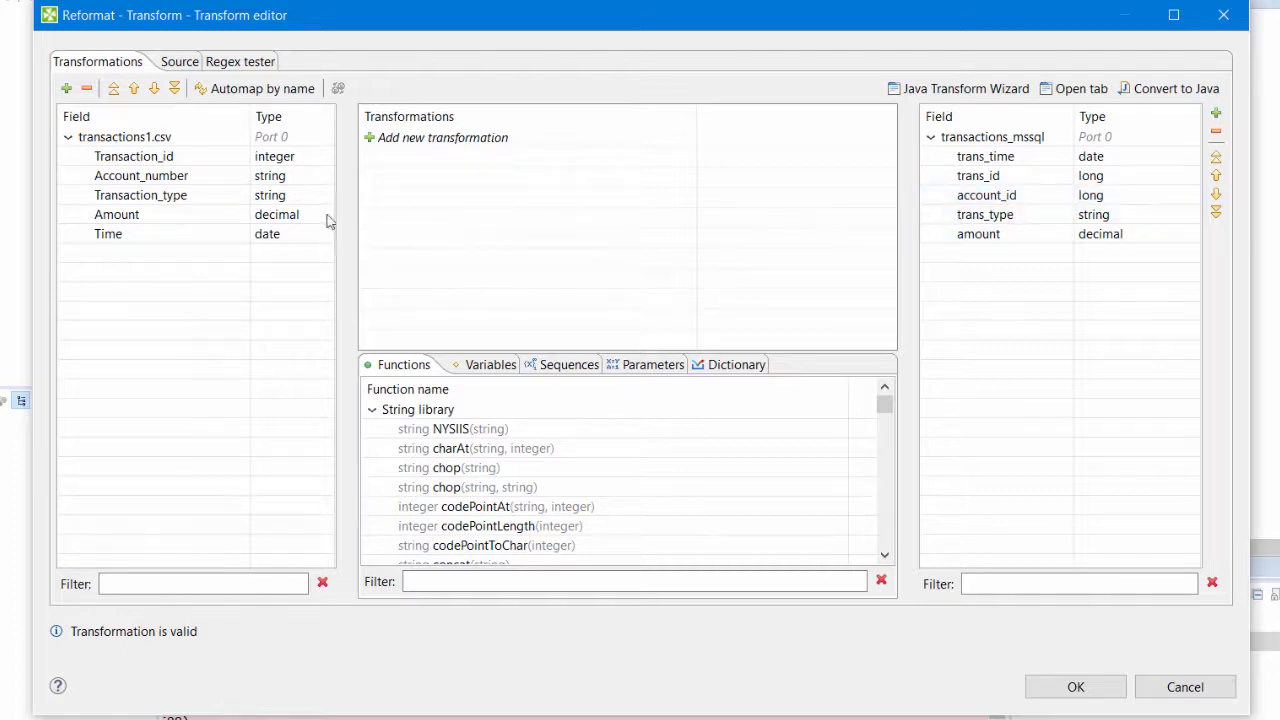
left_click_drag(165, 162, 988, 183)
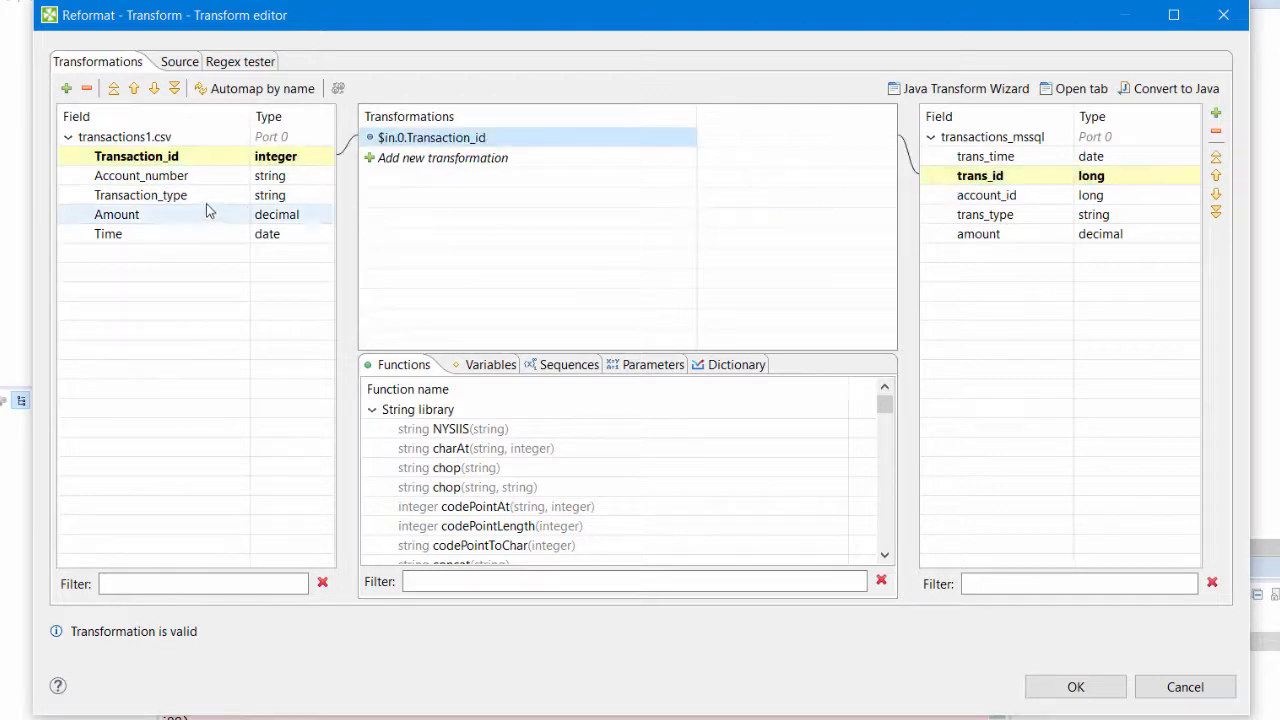
left_click_drag(198, 194, 986, 215)
left_click_drag(214, 220, 1037, 240)
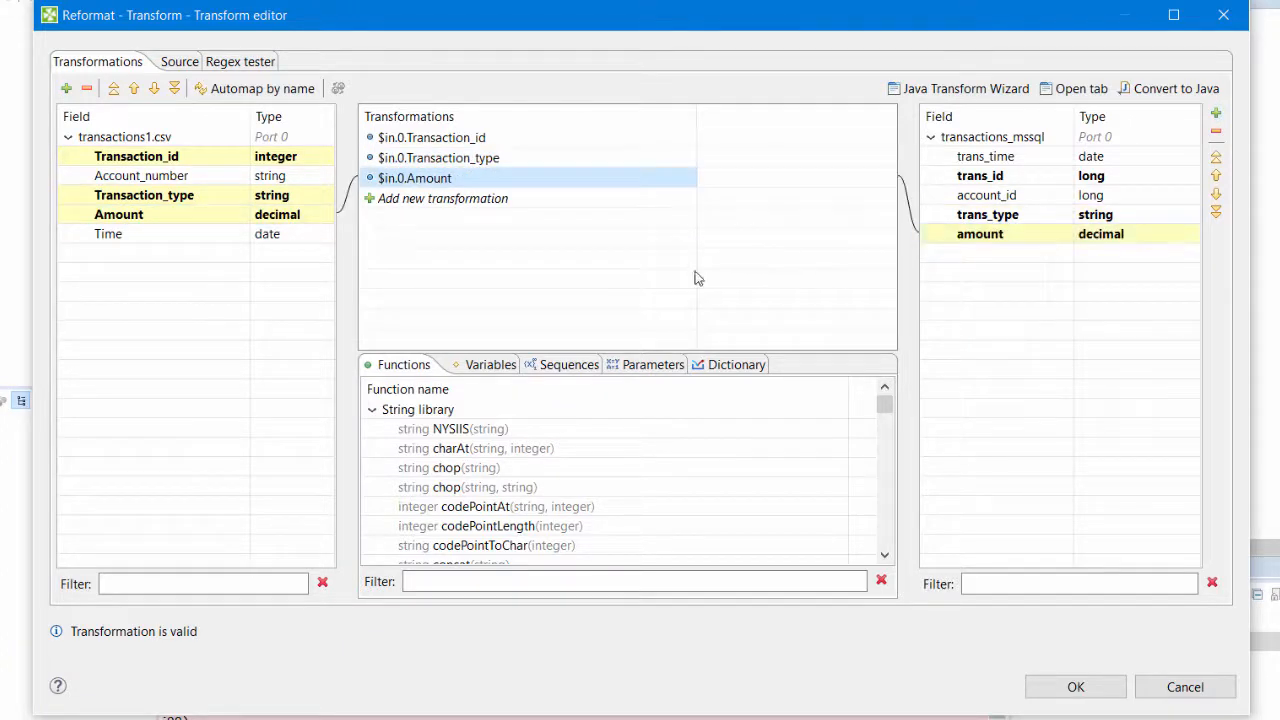
left_click_drag(140, 236, 998, 168)
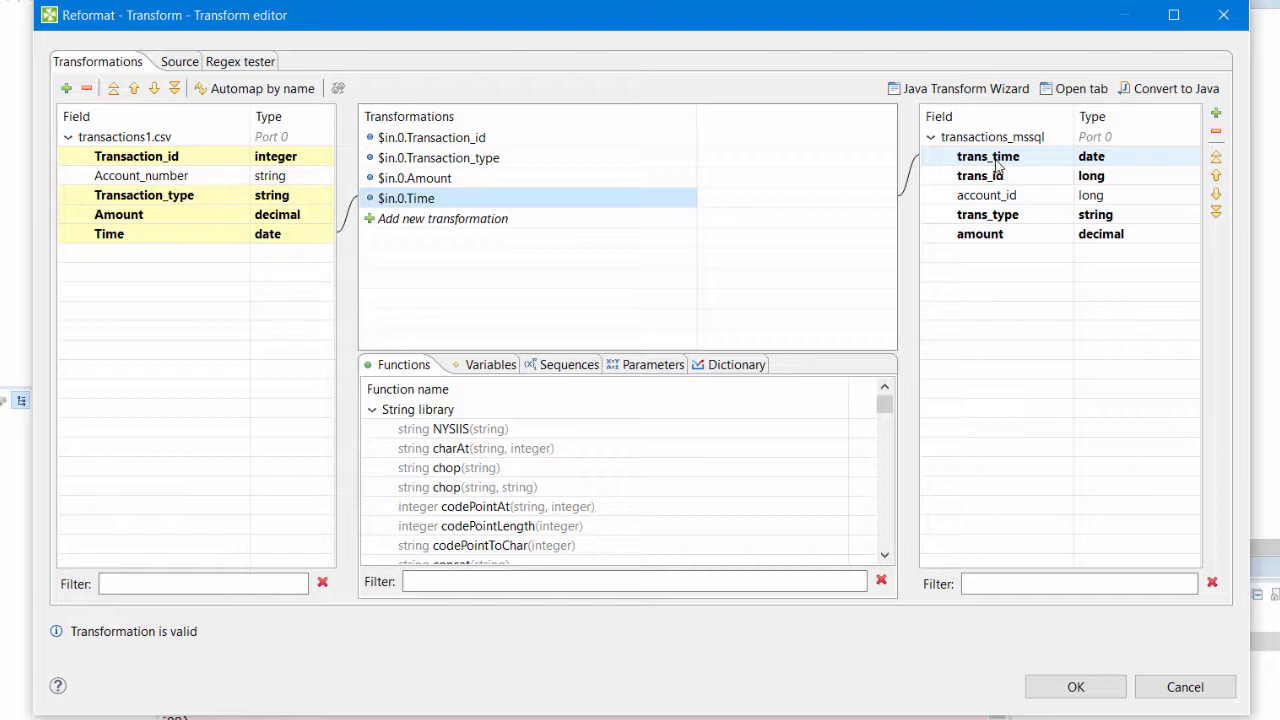
- Find the str2long functions and add str2long(string) as a new transformation below the Time mapping
left_click(597, 580)
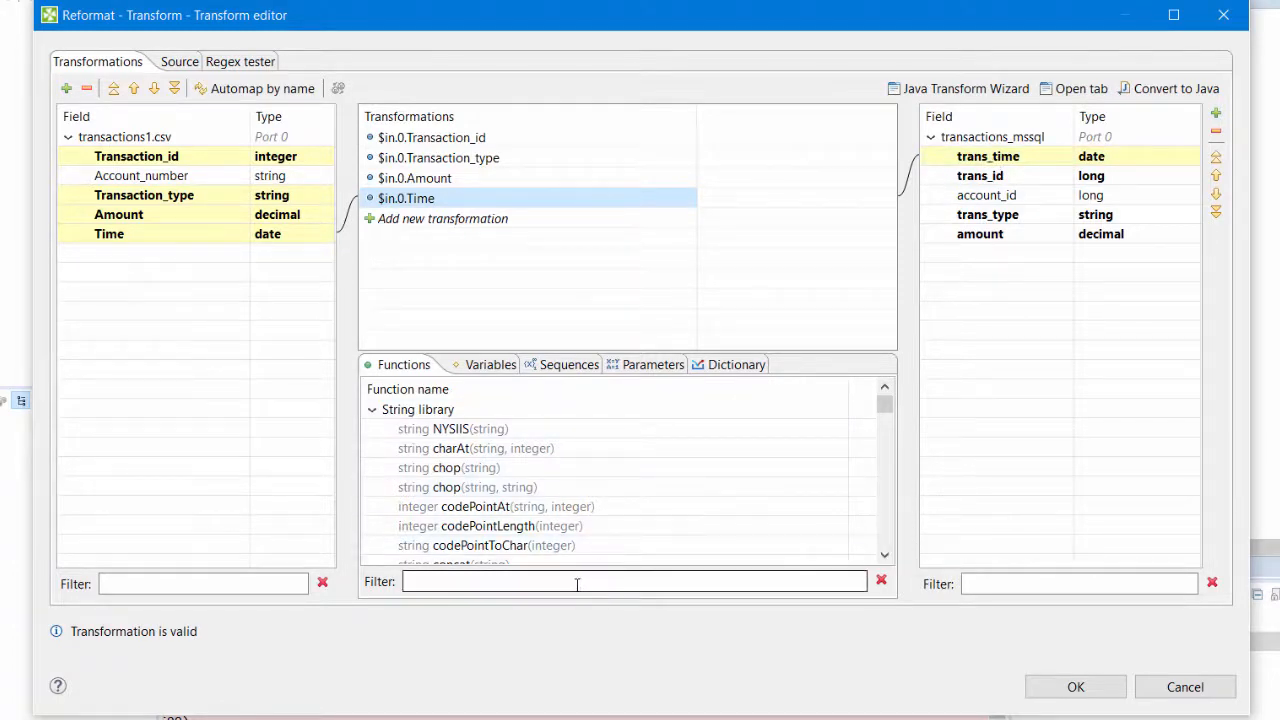
type("str")
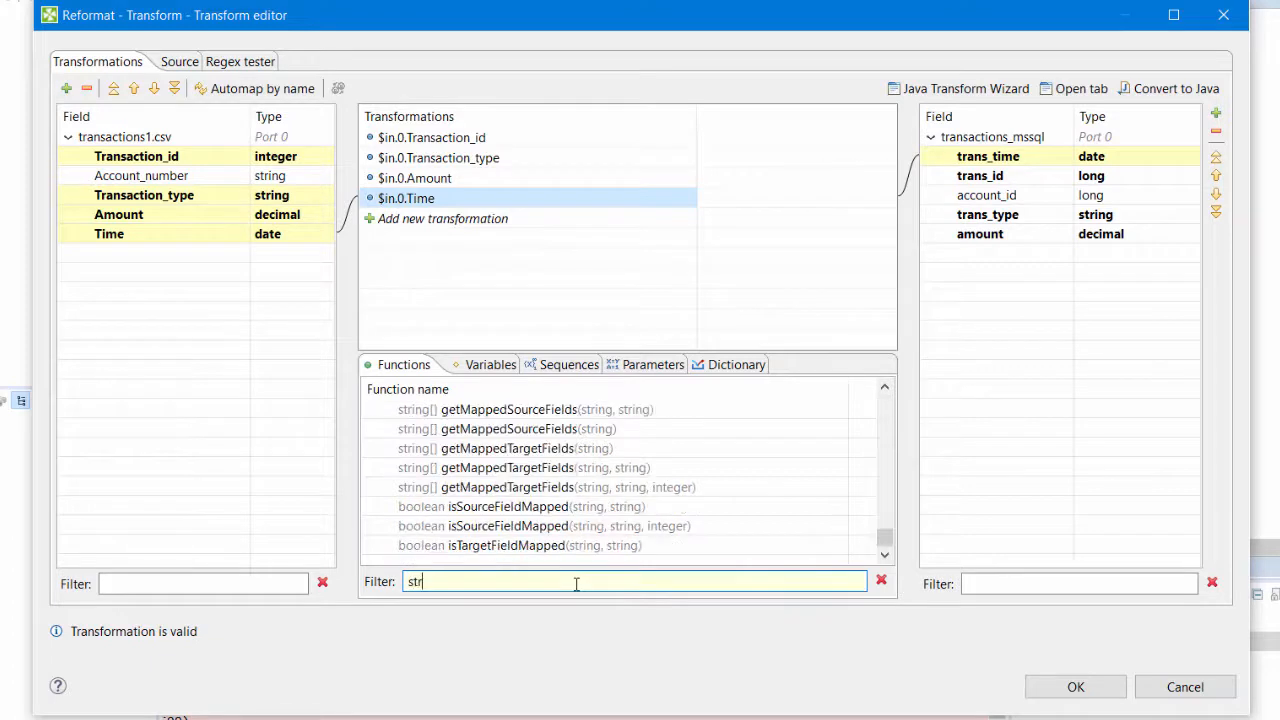
type("2long")
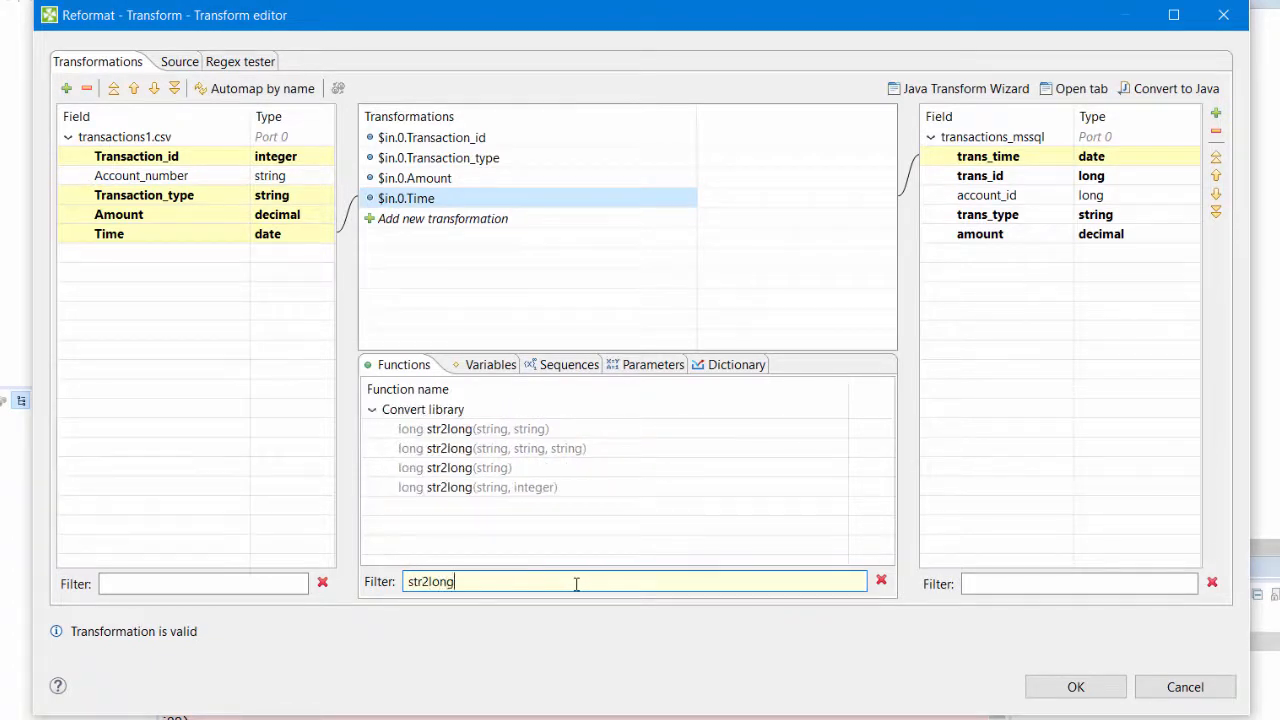
left_click(456, 470)
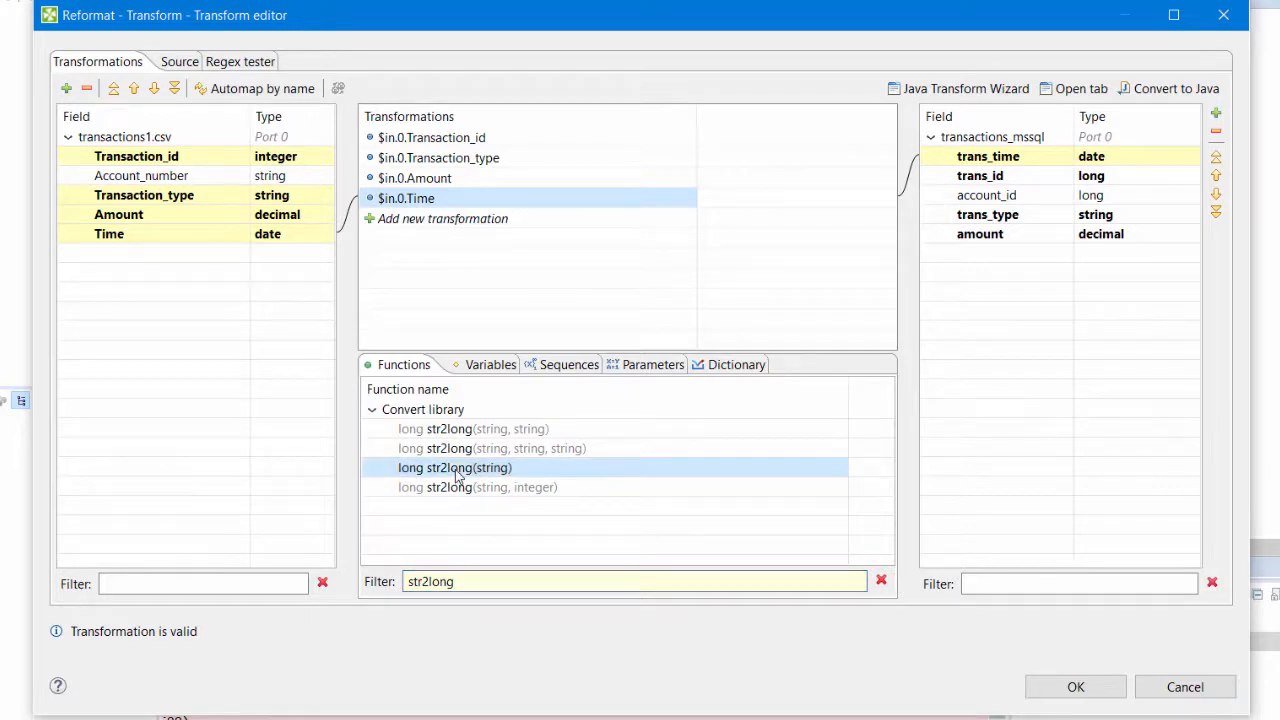
left_click_drag(456, 476, 464, 215)
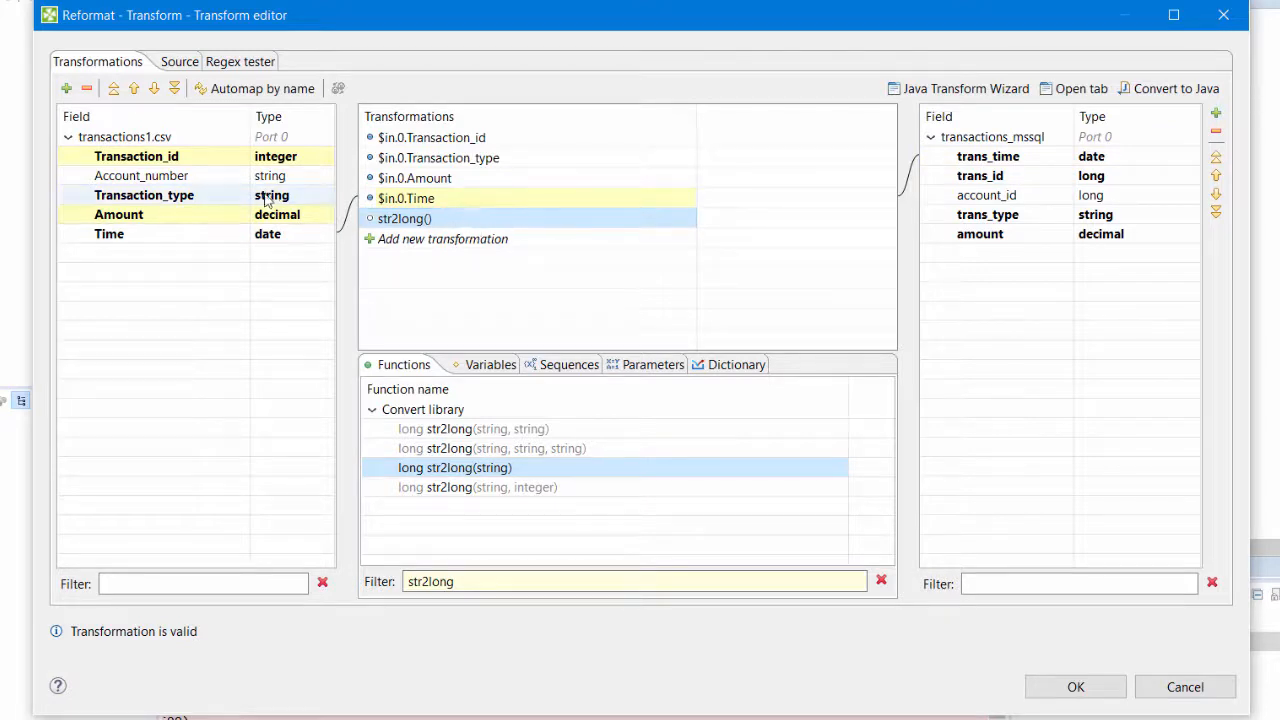
- Complete the expression as str2long($in.0.Account_number), map it to account_id and accept the transformation
left_click_drag(168, 177, 490, 222)
left_click(449, 217)
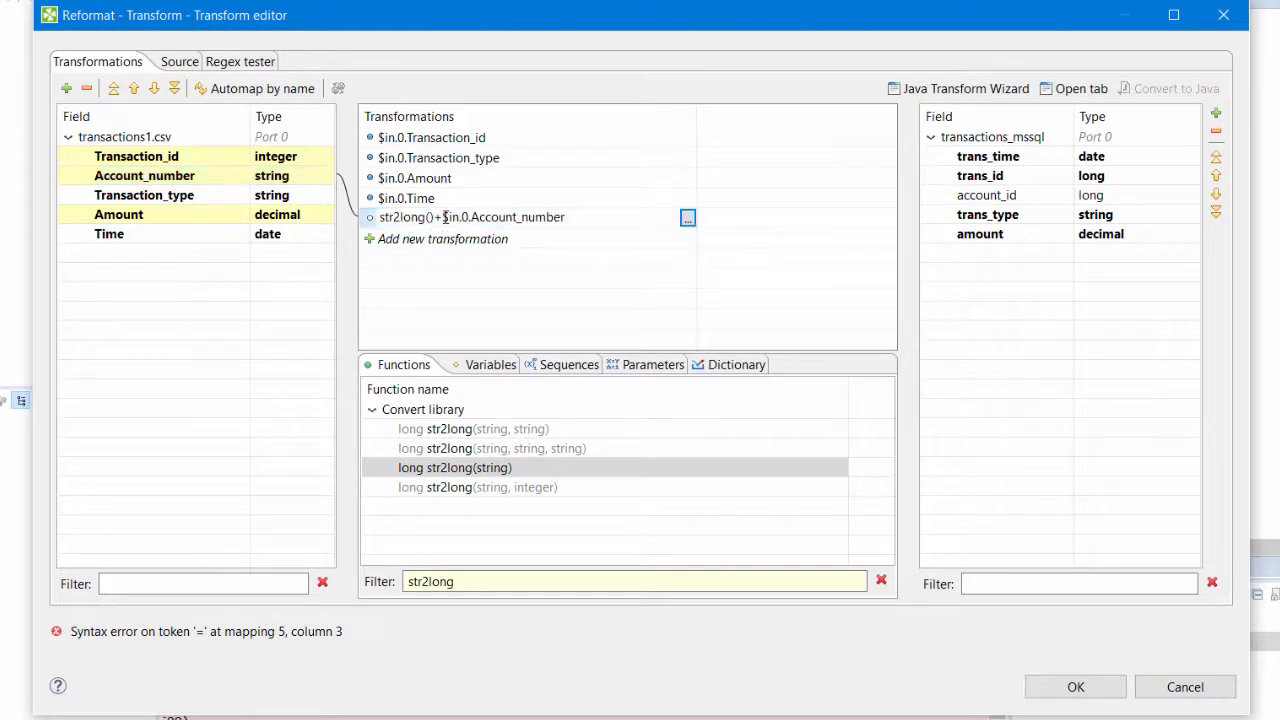
key("BackSpace")
key("BackSpace")
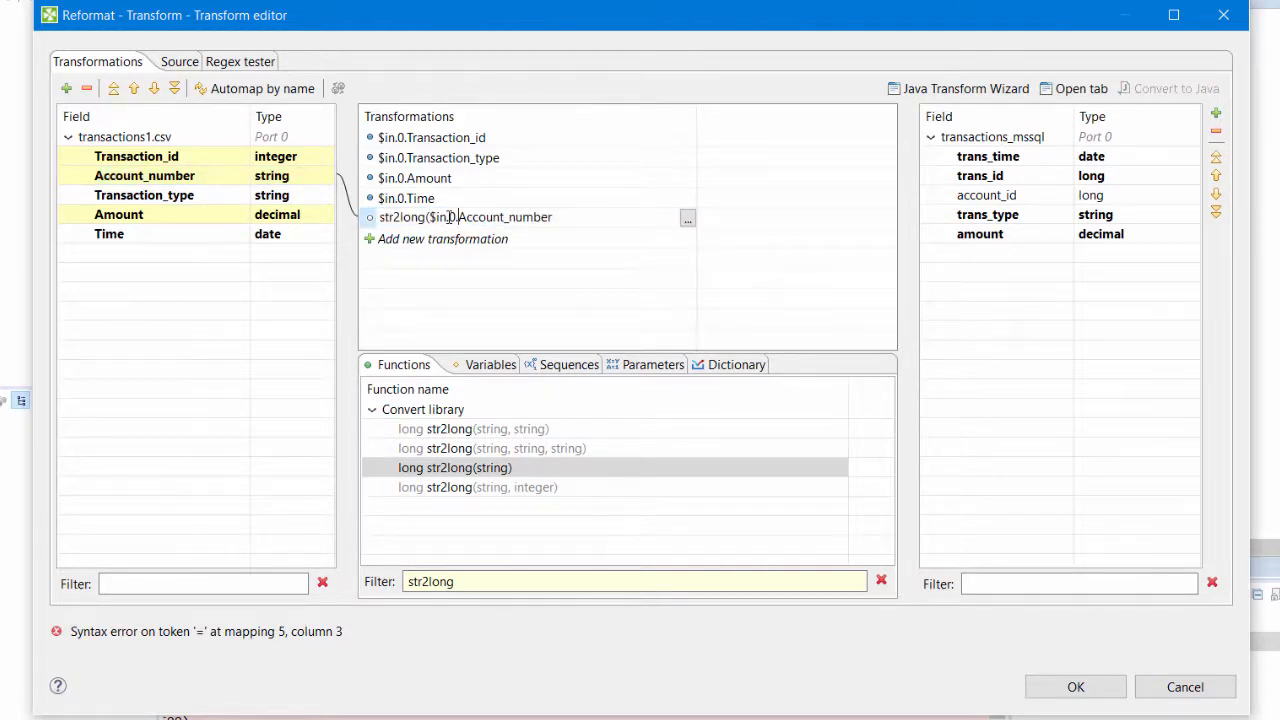
type(")")
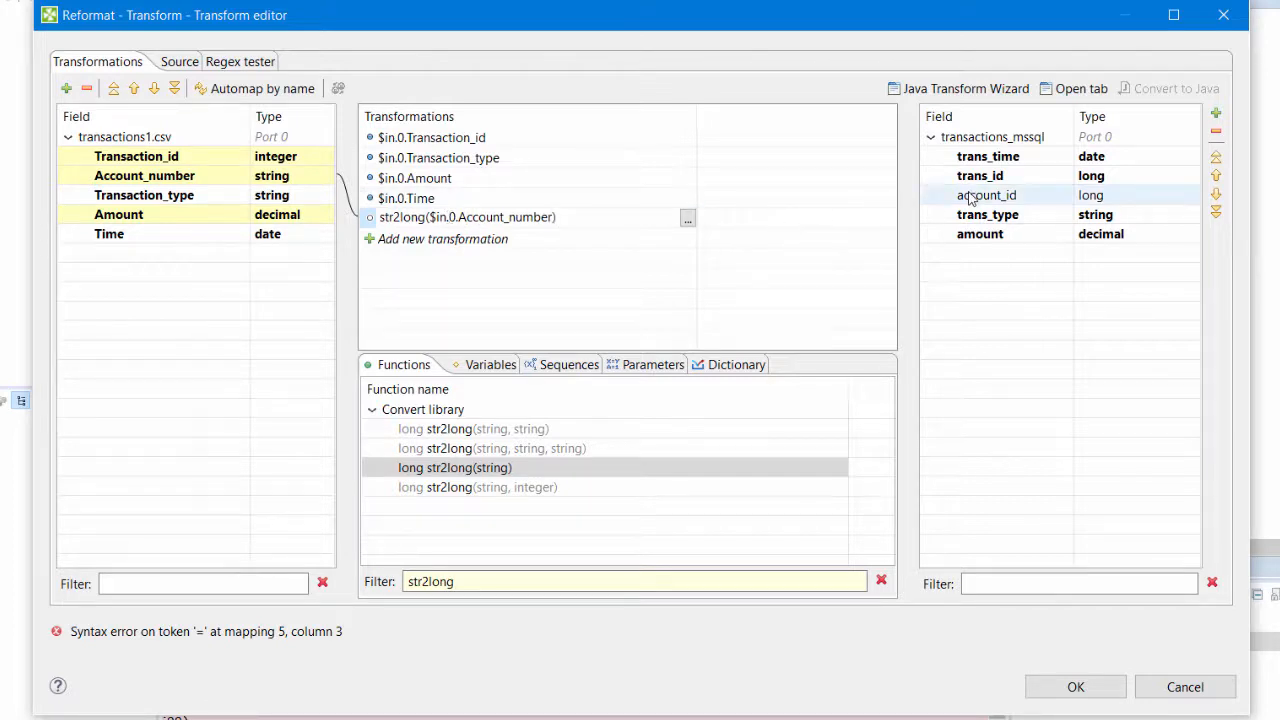
left_click_drag(966, 199, 620, 222)
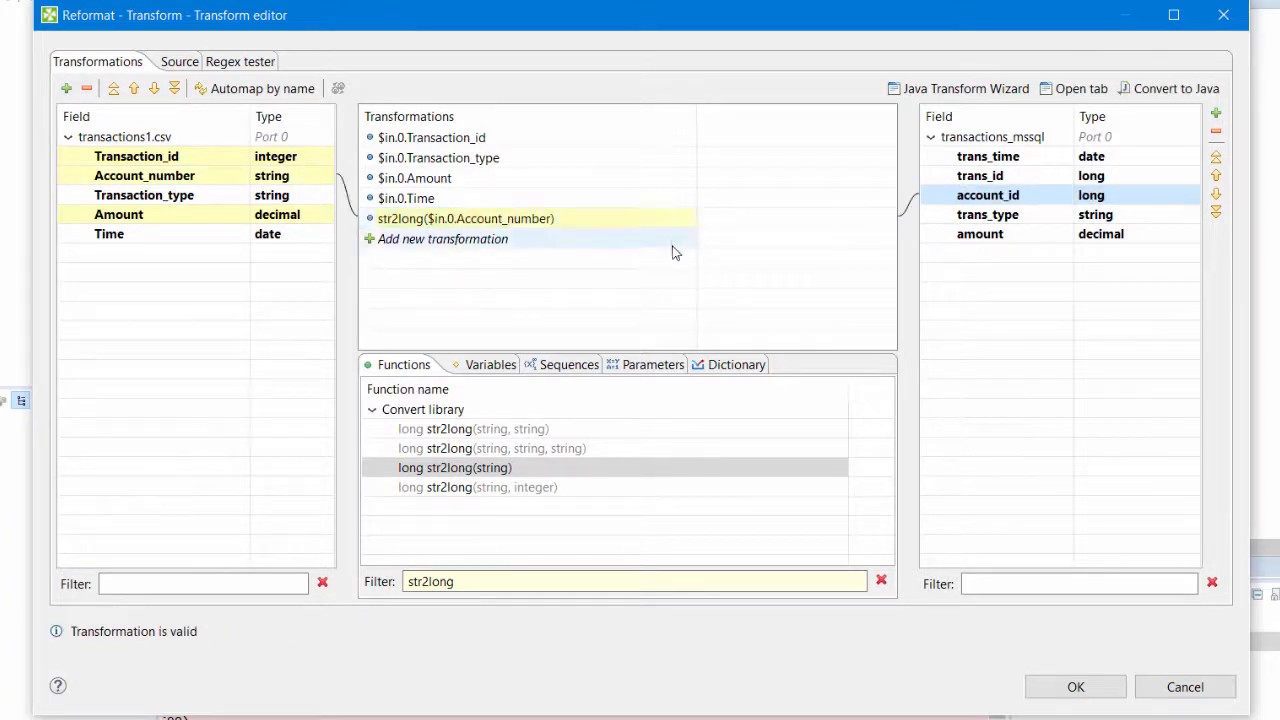
left_click(1050, 688)
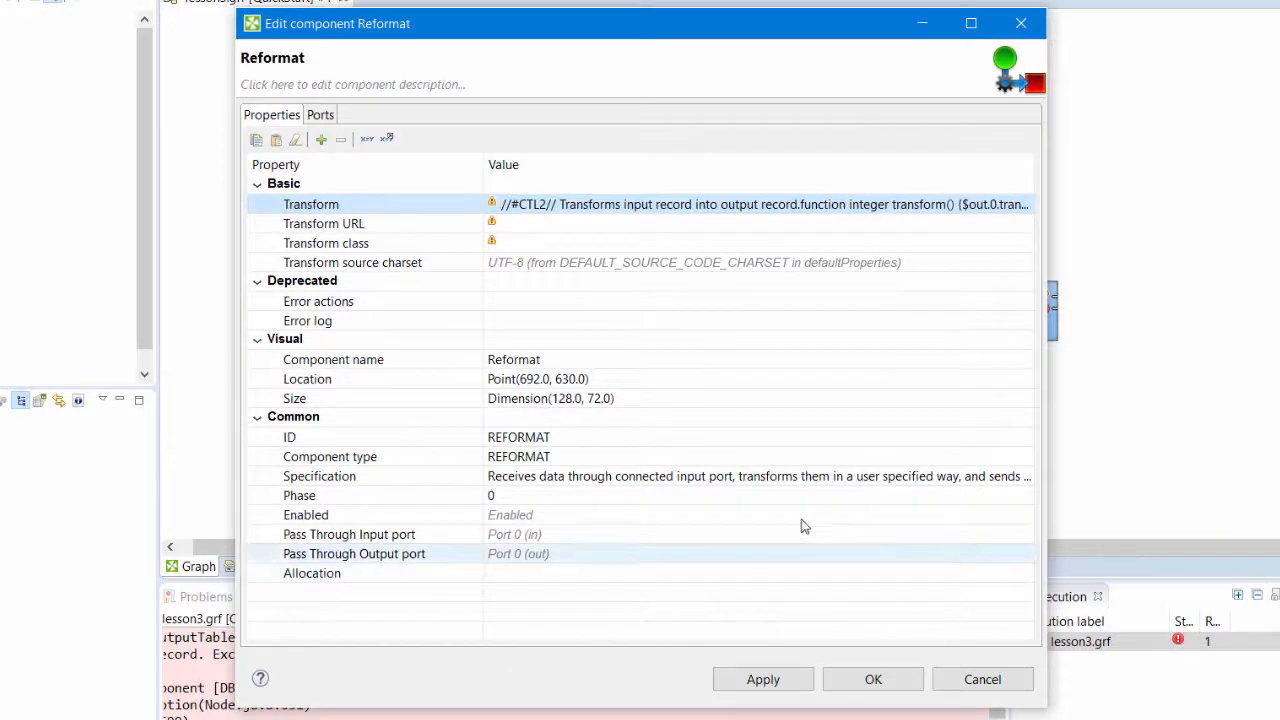
- Rename the Reformat component to Convert to DB Format and accept its settings
left_click(279, 58)
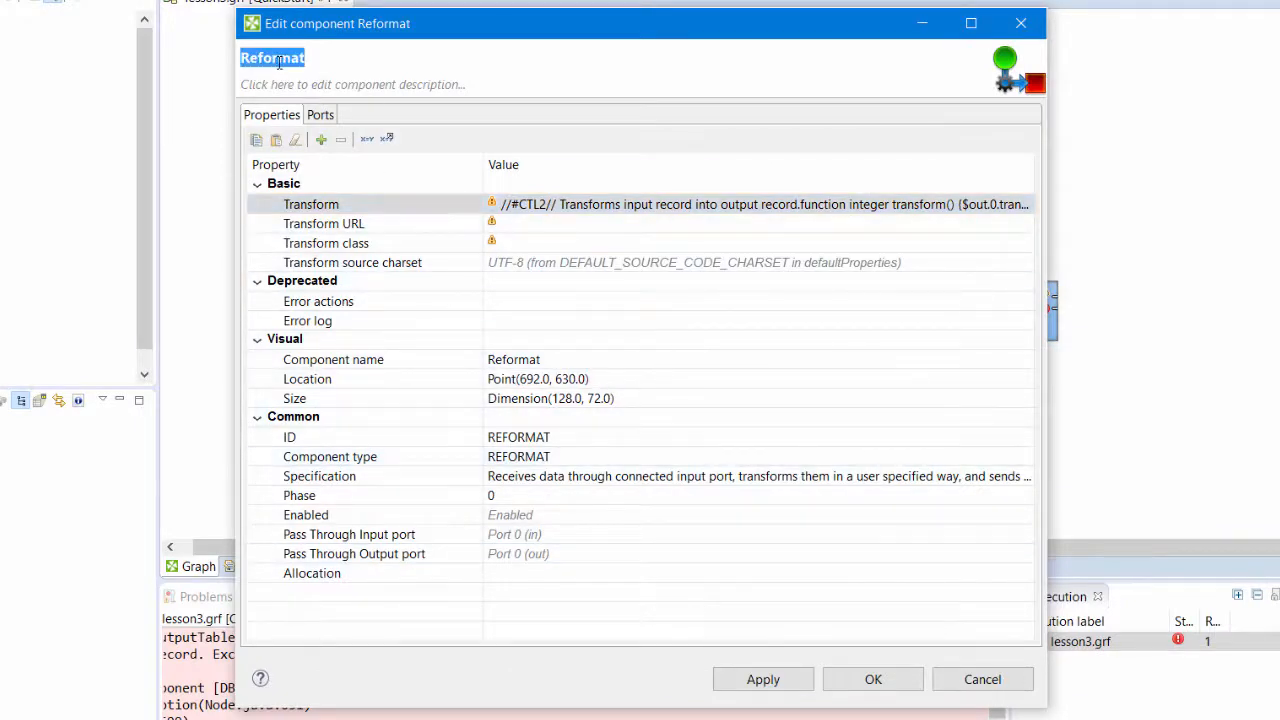
type("Convert to DB Format")
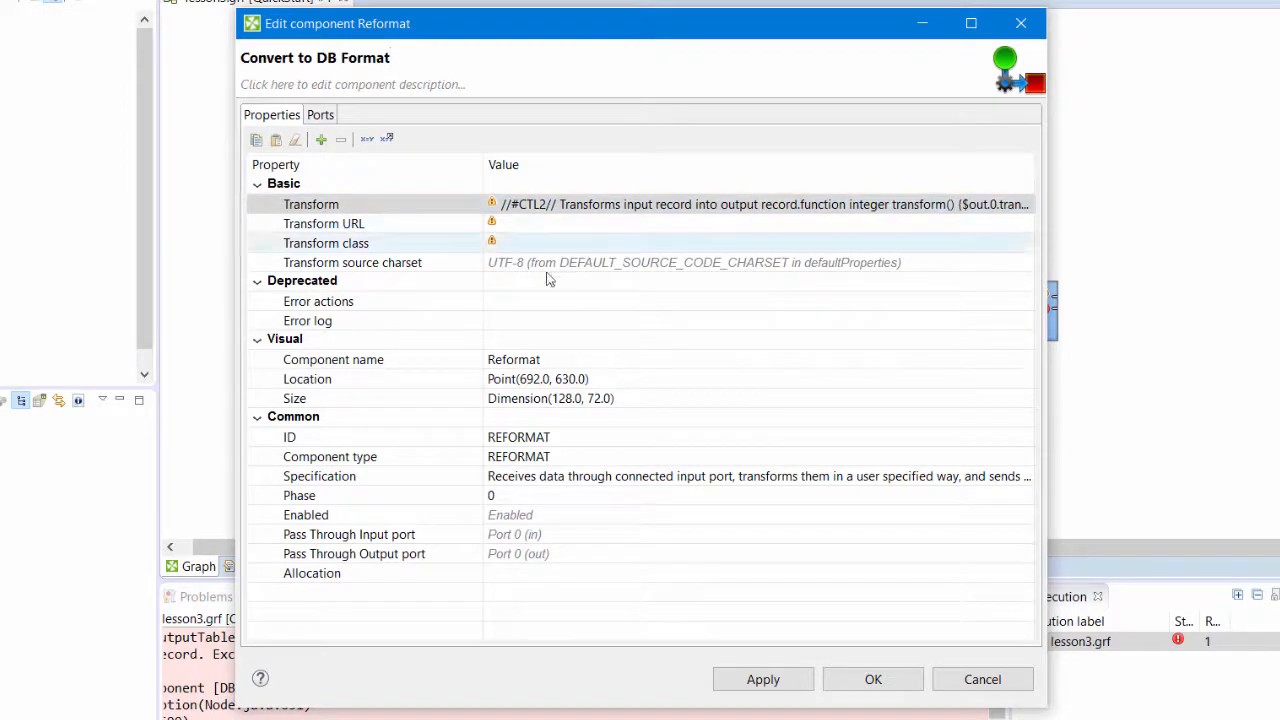
left_click(853, 686)
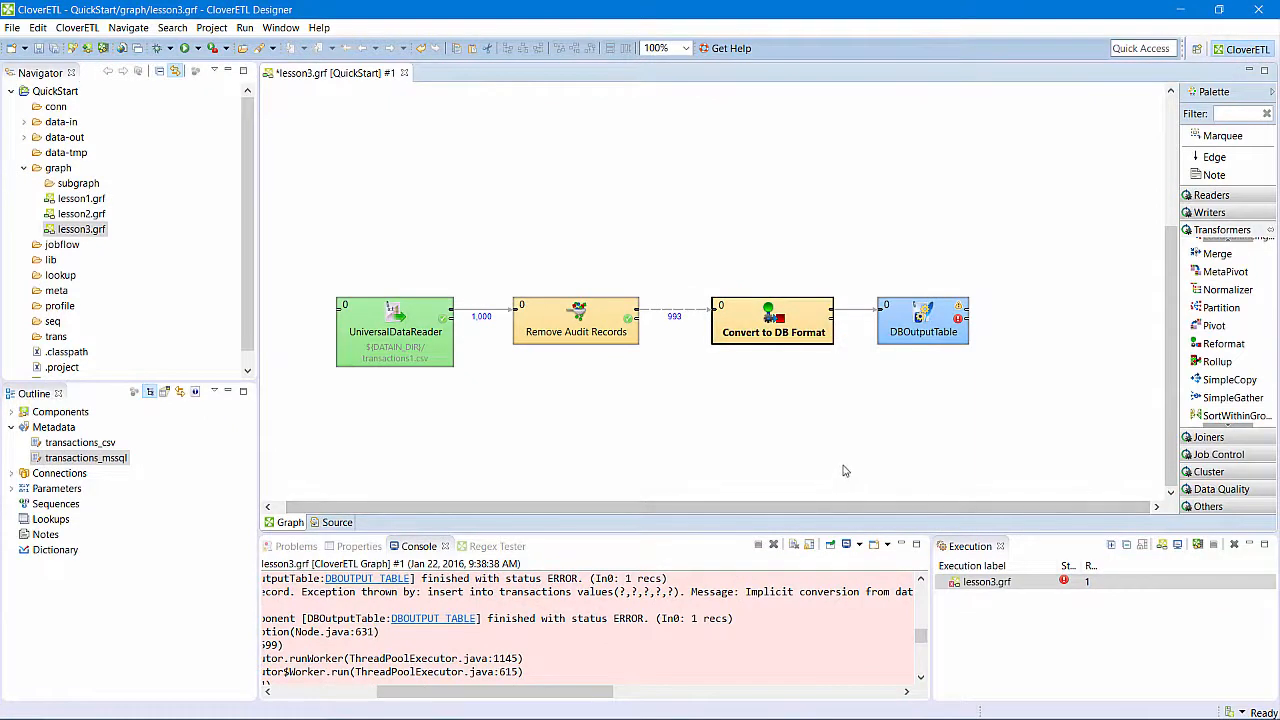
- Run the lesson3.grf graph with the Convert to DB Format component in place
left_click(845, 463)
right_click(846, 465)
left_click(856, 474)
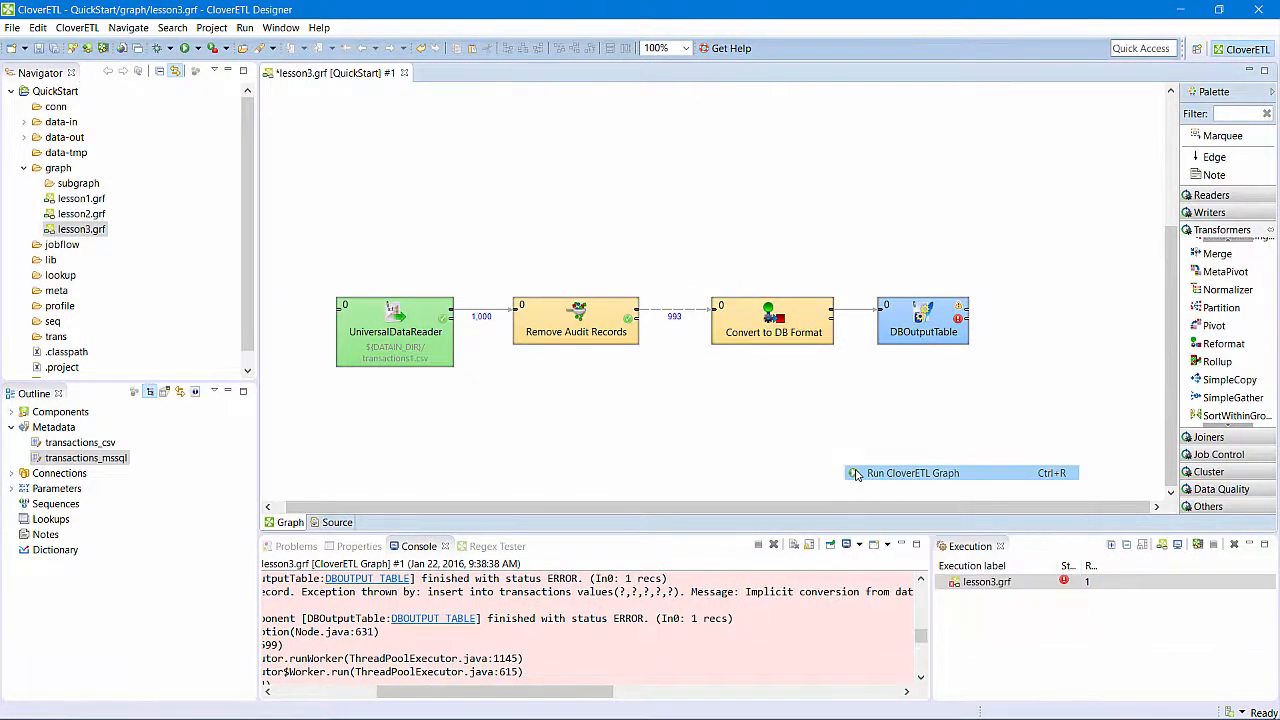
left_click(586, 431)
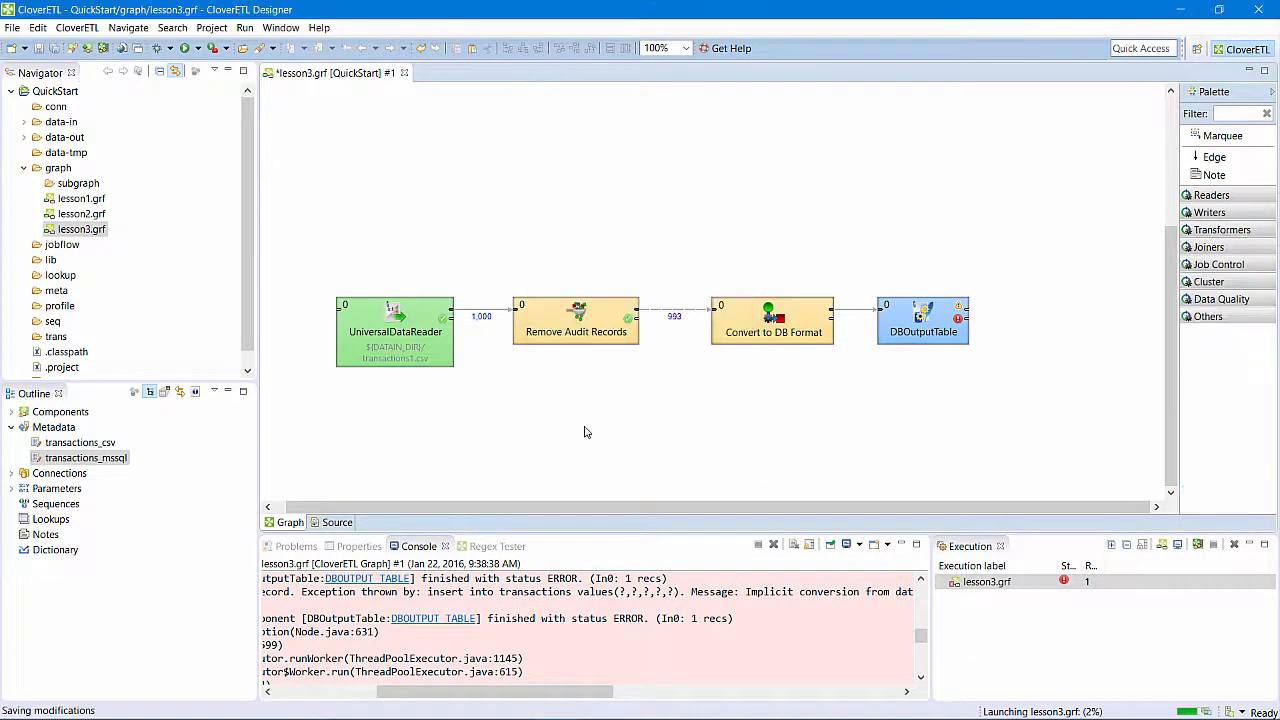